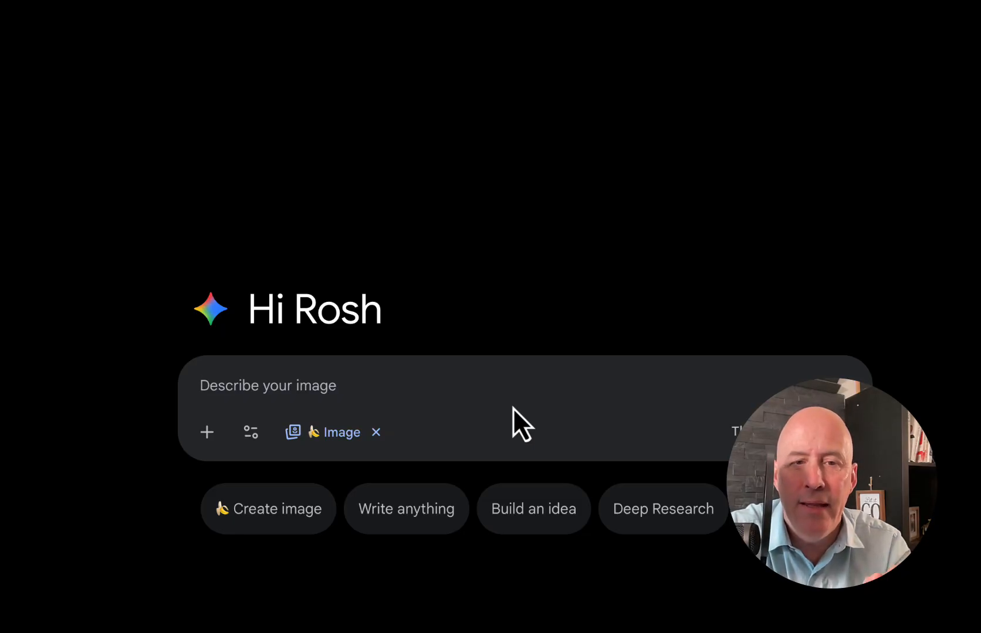
Submit the chalkboard photo with "move in closer to the chalkboard, but still see the field in the background and write a 10 word poem about the field"
left_click(207, 433)
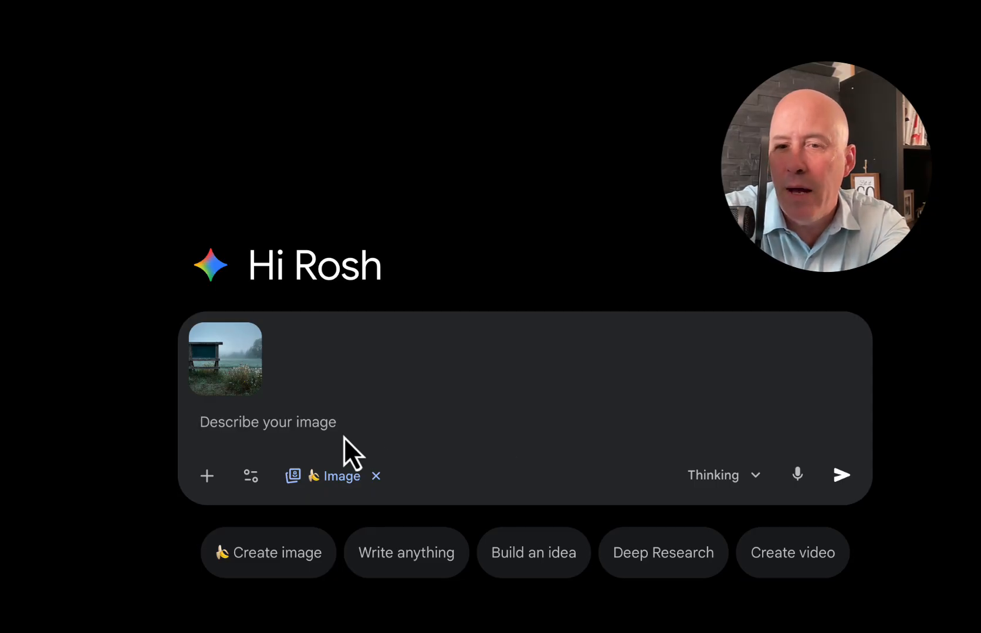
type("move in closer to the chalkboard, but still see the field in the background and write a 10 word poem about the field")
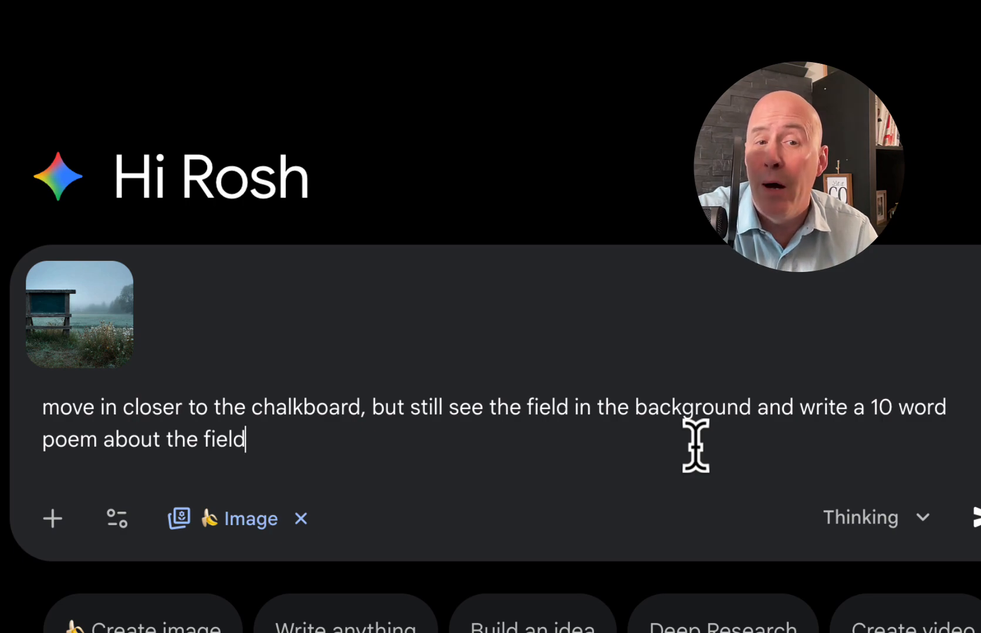
left_click(974, 518)
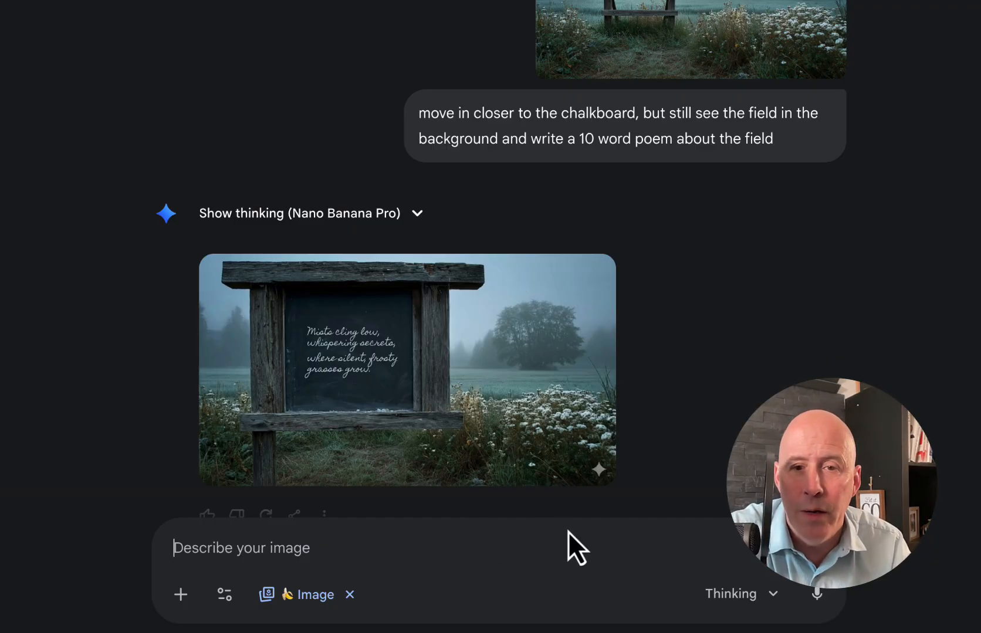
left_click(496, 412)
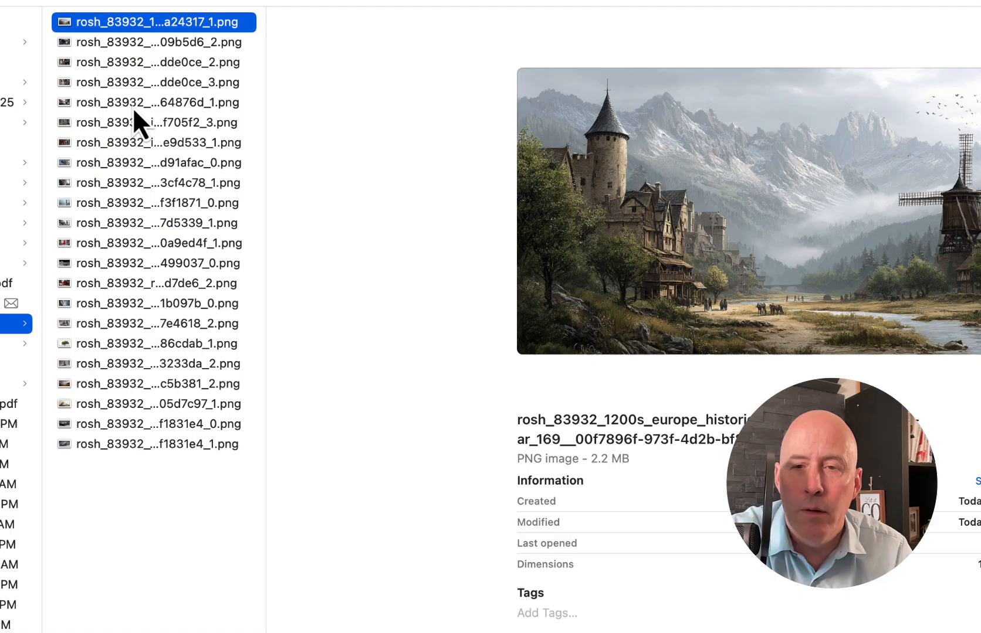
Preview the pictures in the image folder and attach the white spaceship interior as a reference for a new prompt
key("Down")
key("Down")
key("Down")
key("Down")
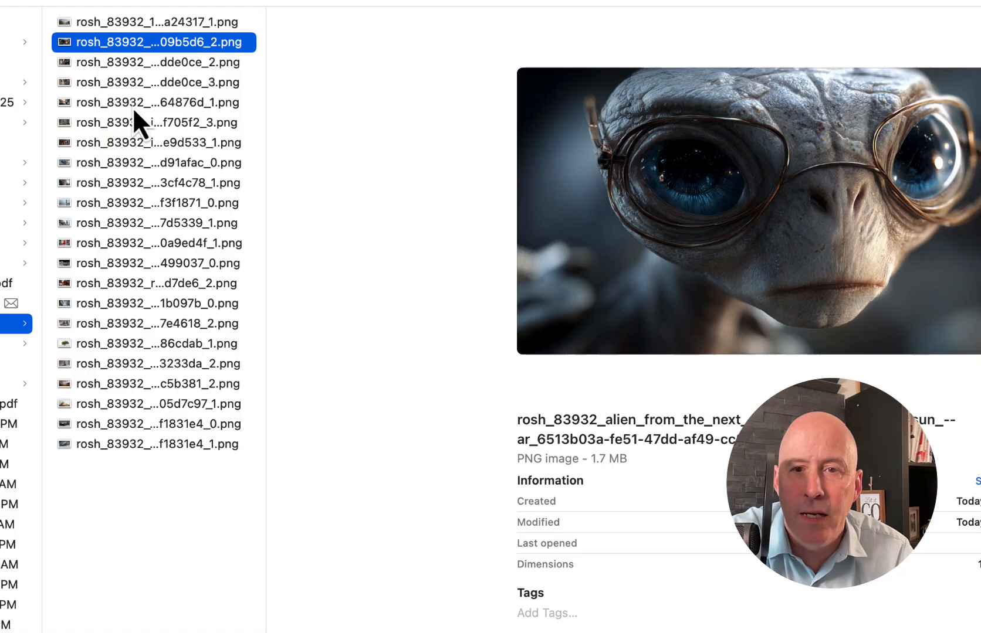
key("Down")
key("Down")
key("Down")
key("Down")
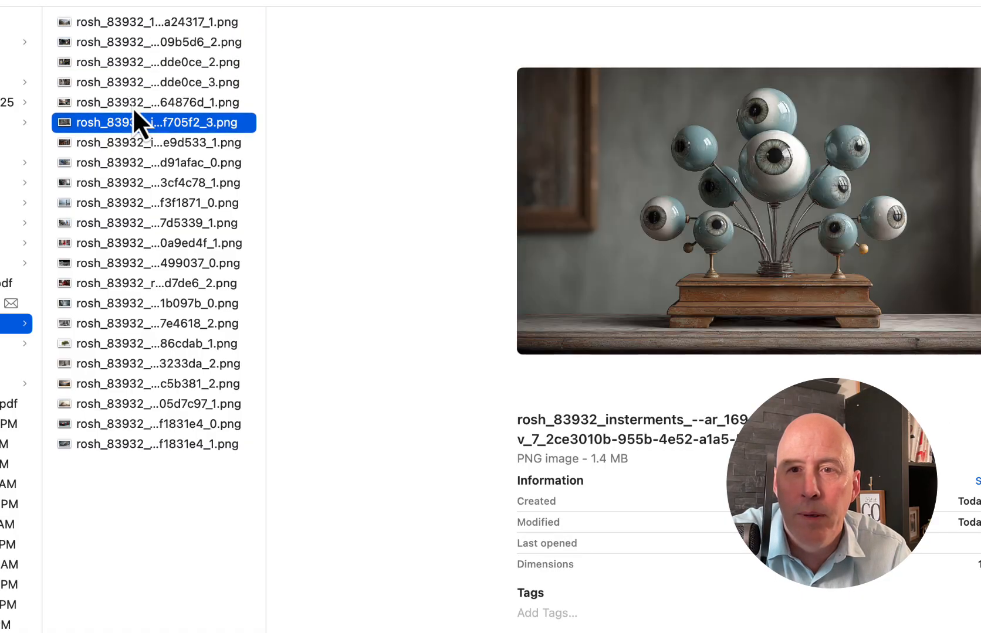
key("Down")
key("Down")
key("Down")
key("Down")
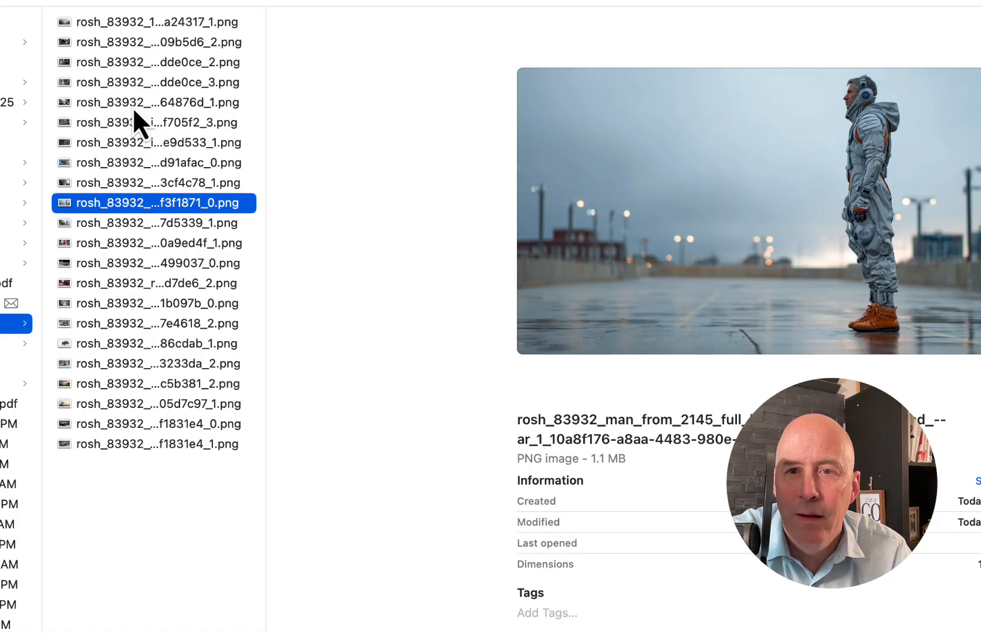
key("Down")
key("Down")
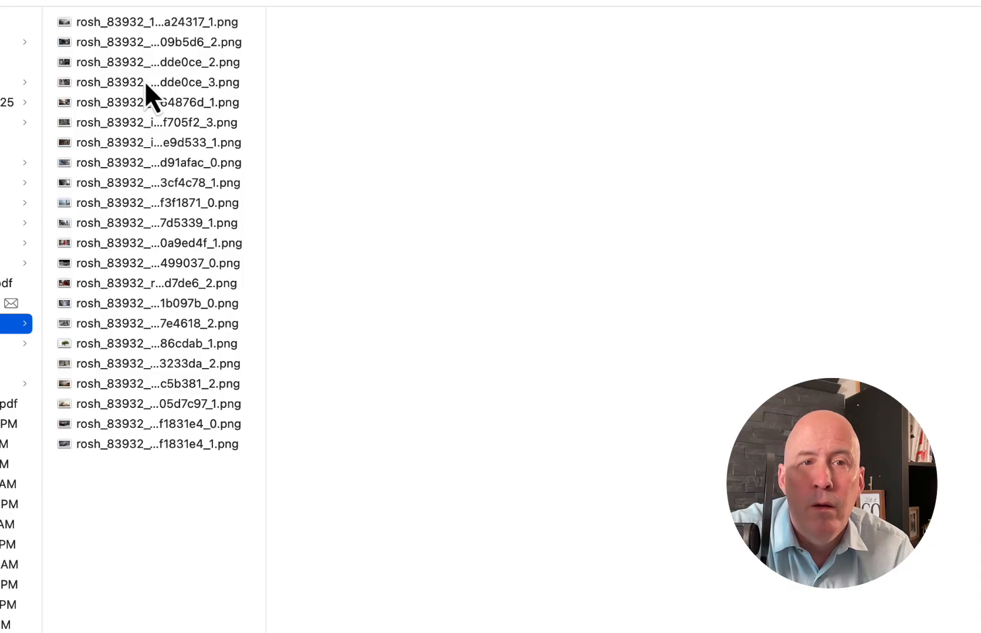
Preview more pictures in the folder and attach the orange robot, the alien with glasses and the antique vacuum cleaner
left_click(144, 79)
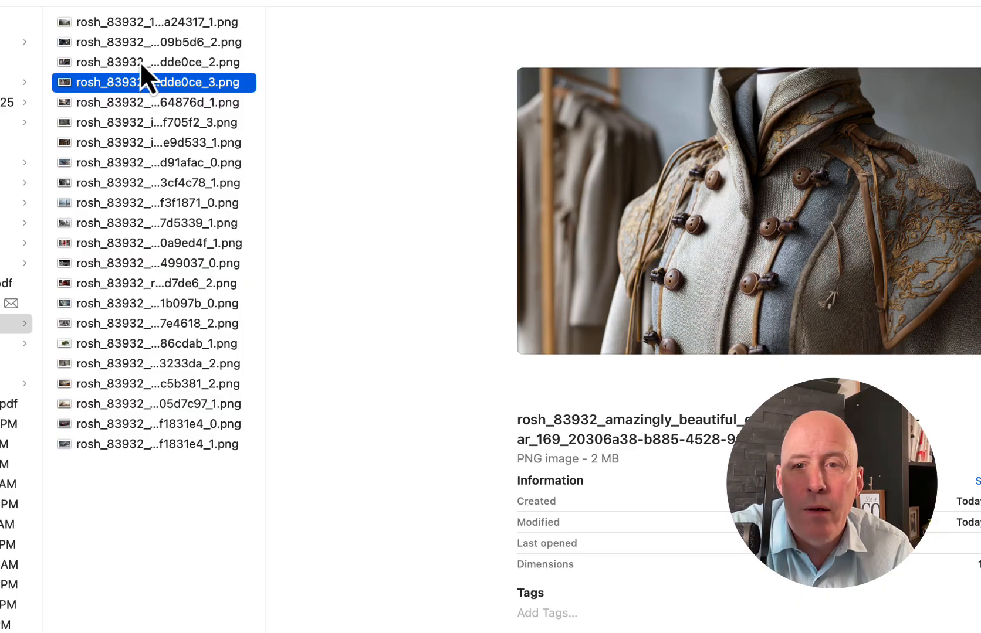
left_click(140, 61)
left_click(134, 184)
left_click(127, 284)
left_click(126, 344)
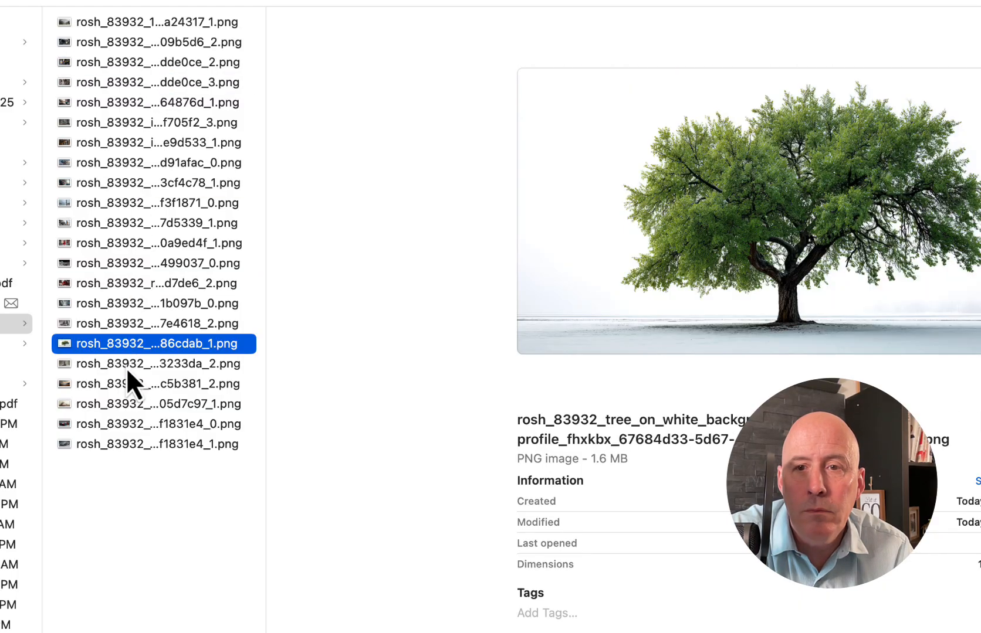
left_click(125, 383)
left_click(123, 406)
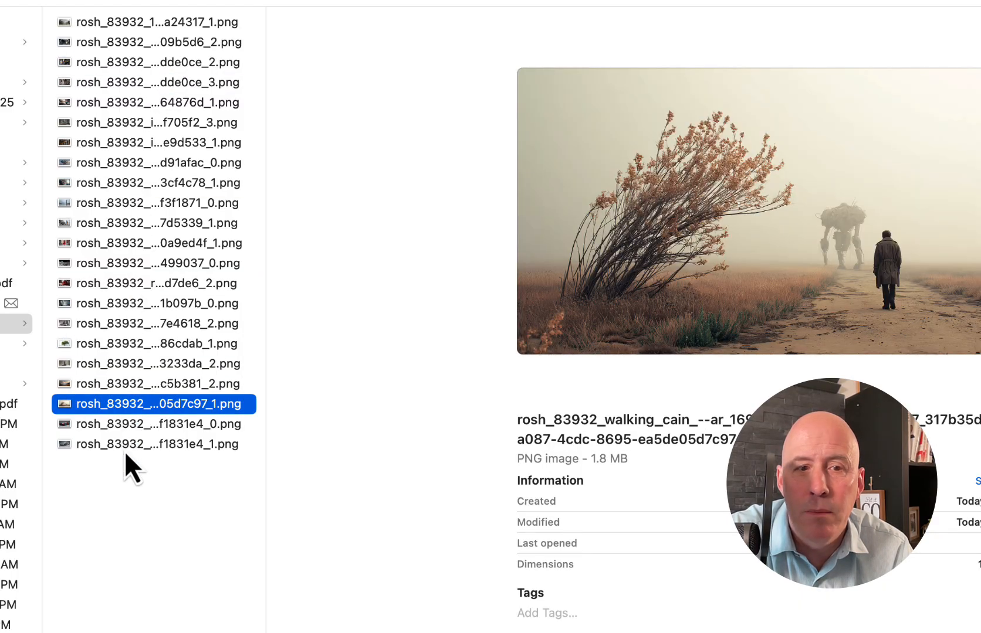
left_click(124, 445)
left_click(126, 426)
left_click(125, 398)
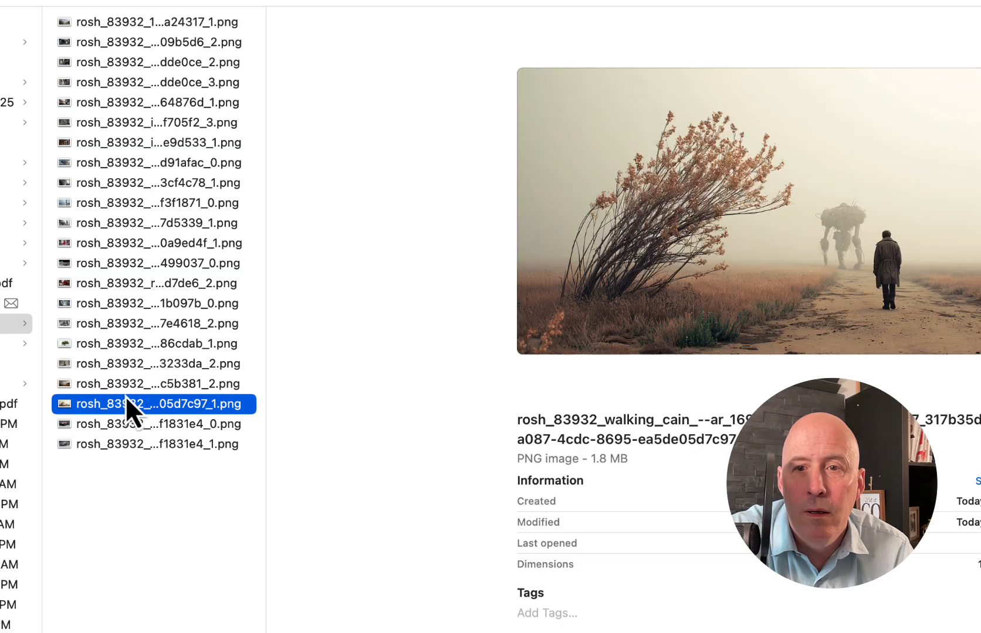
left_click(125, 346)
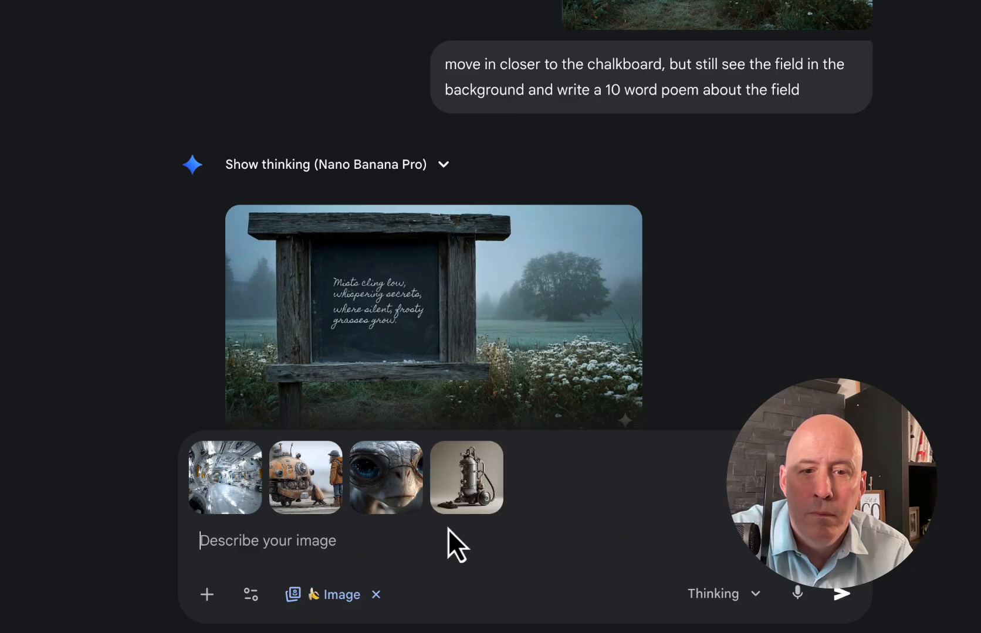
Remove the orange robot picture from the prompt and attach the silver boots and the standing spacesuit man instead
left_click(320, 463)
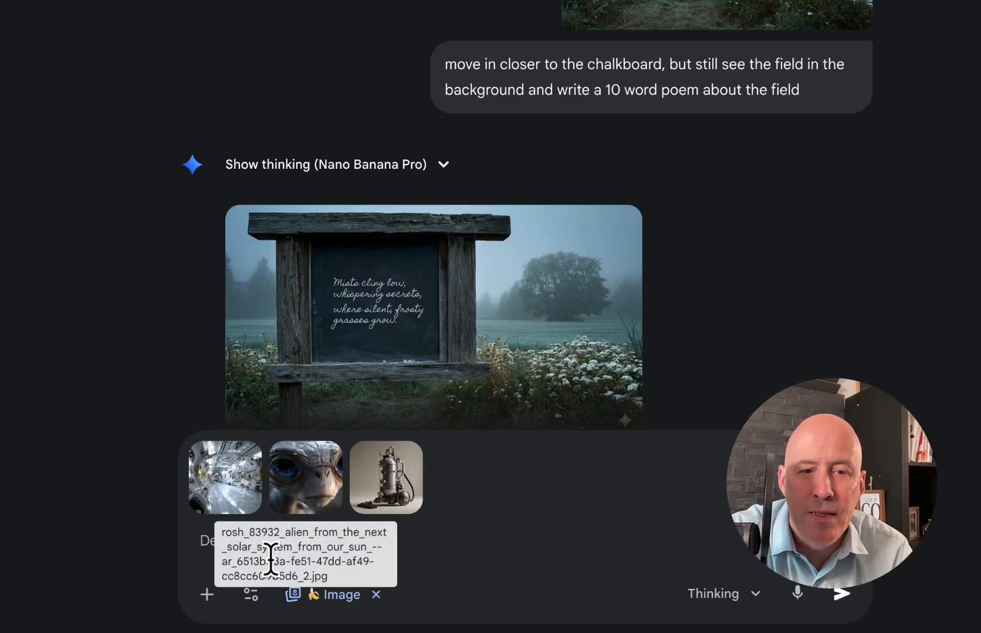
left_click(209, 596)
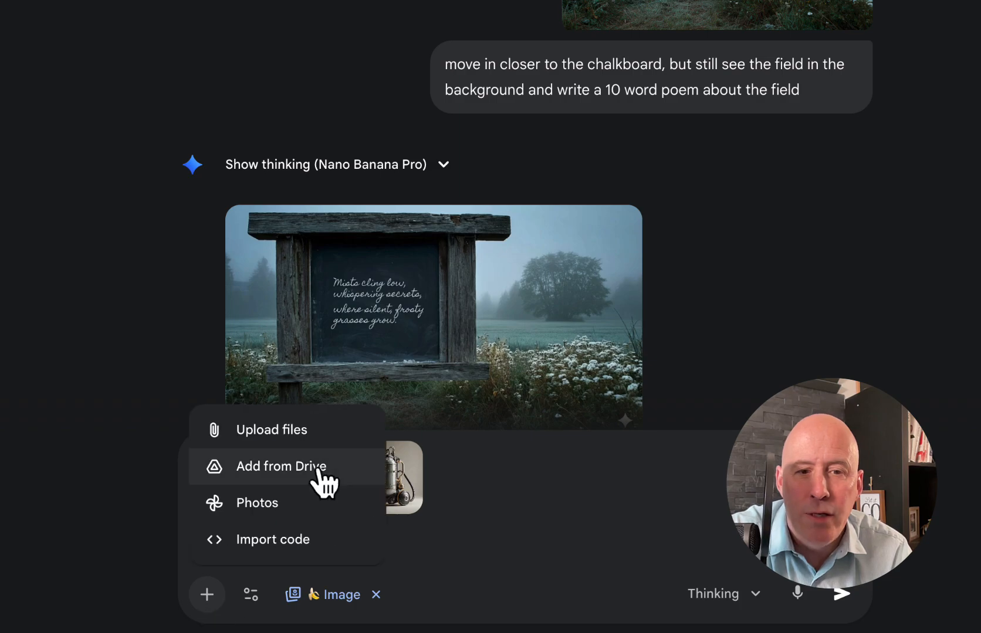
left_click(264, 433)
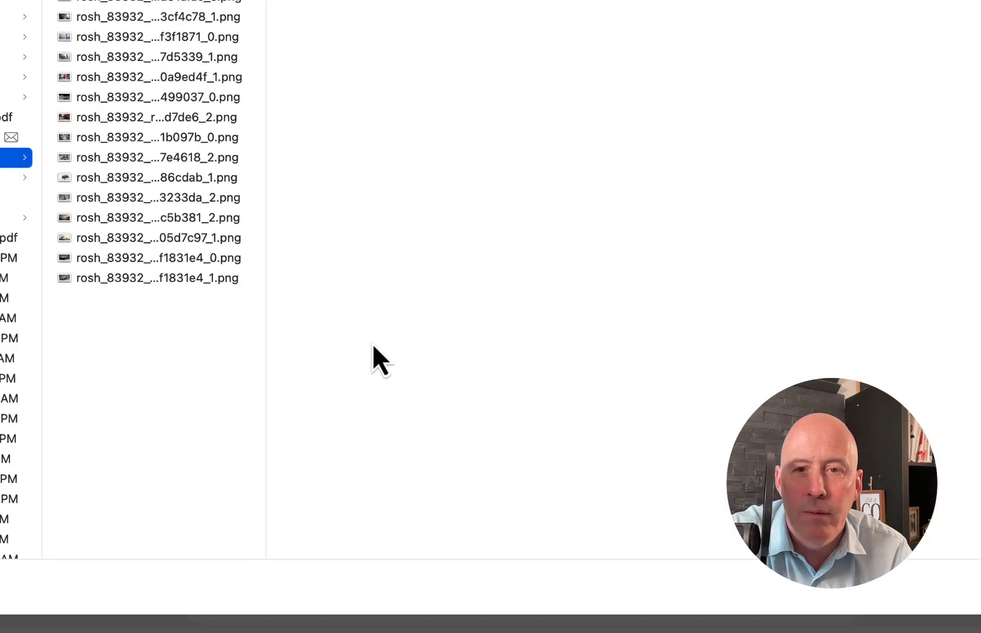
left_click(186, 207)
left_click(170, 38)
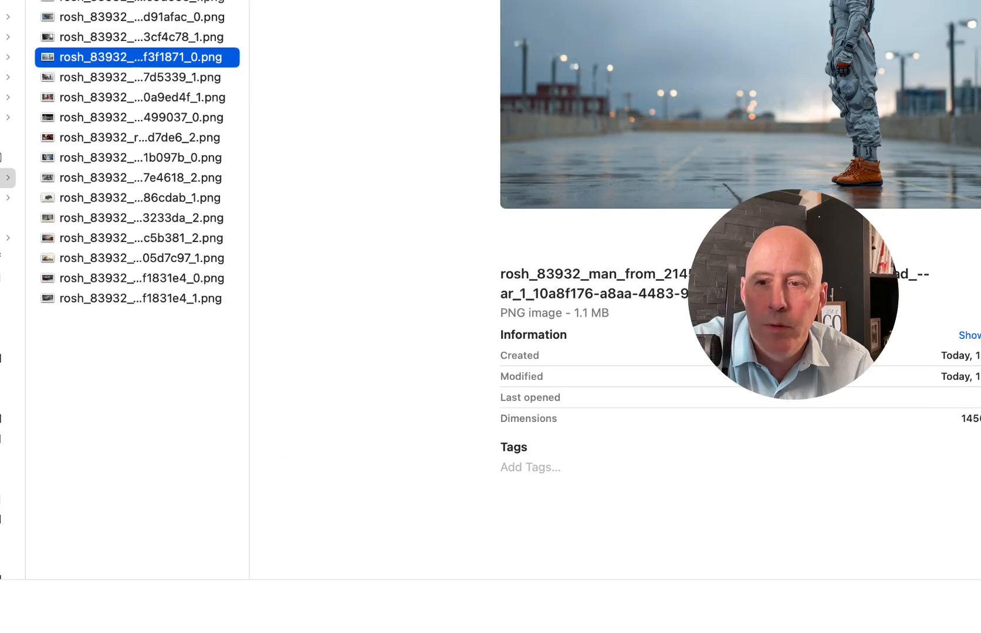
left_click(978, 607)
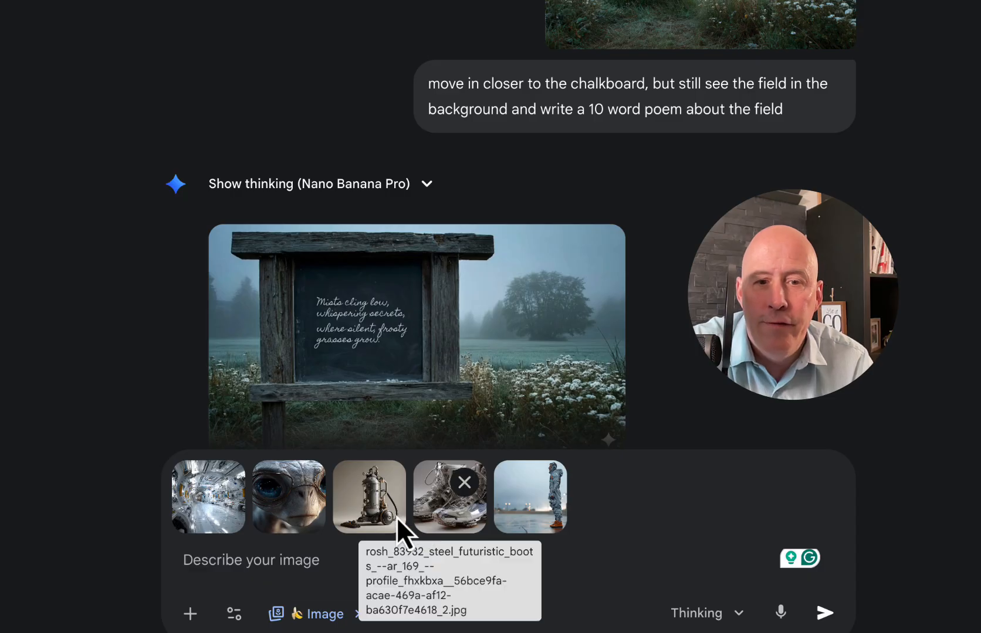
Attach the blue soccer ball picture to the prompt
left_click(193, 615)
left_click(223, 449)
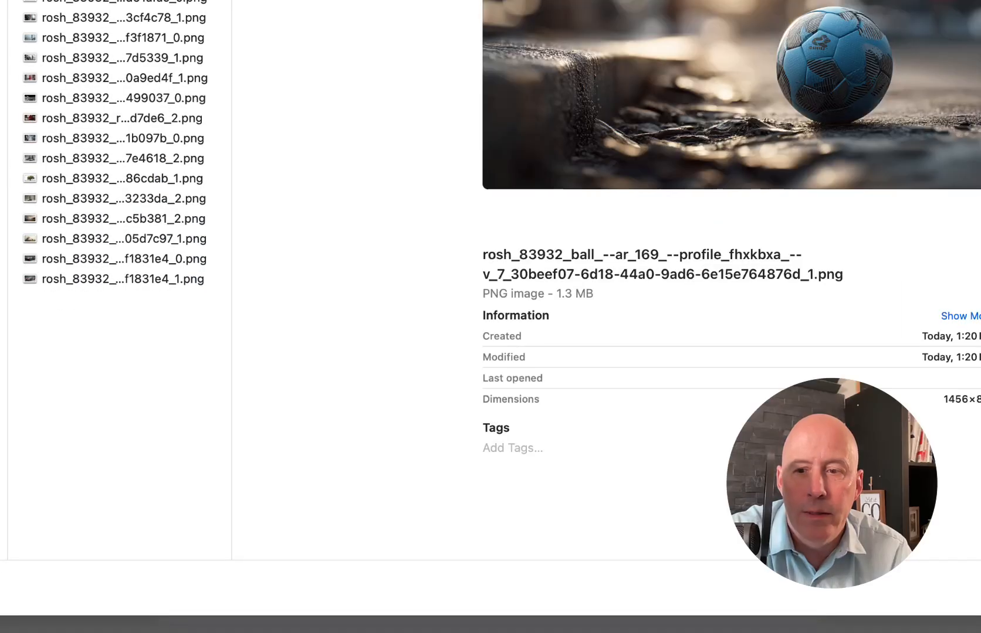
left_click(978, 593)
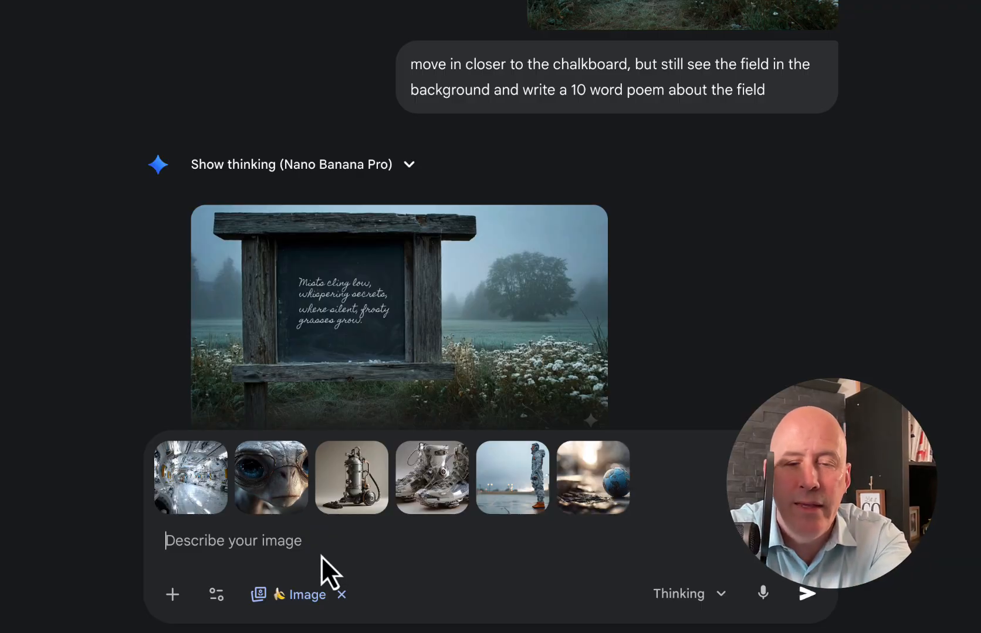
Submit the prompt "create a scene with these elements" with the six attached pictures and view the generated scene enlarged
type("create a scene with these elements")
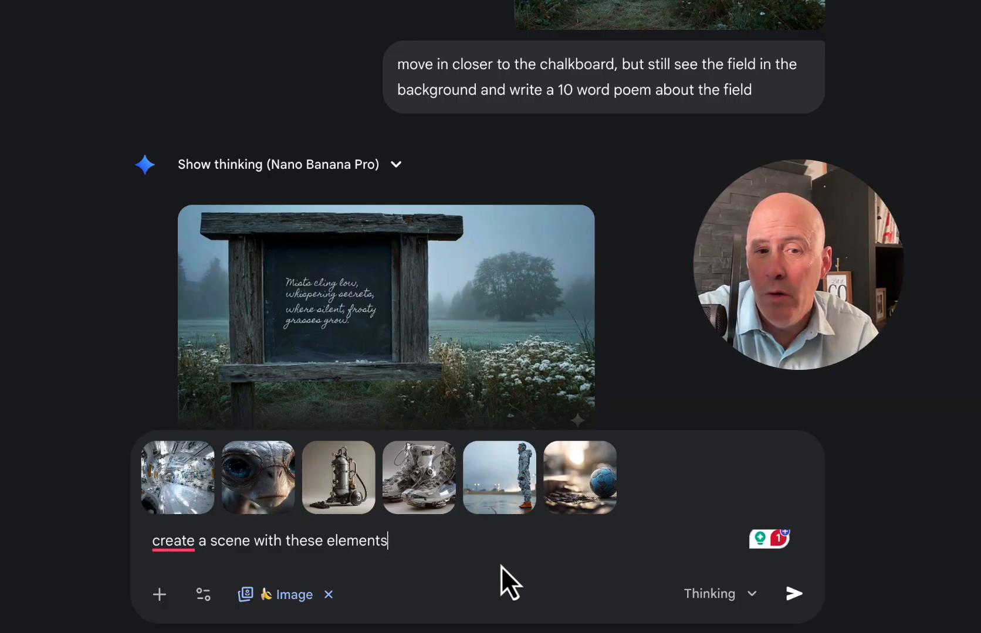
left_click(799, 595)
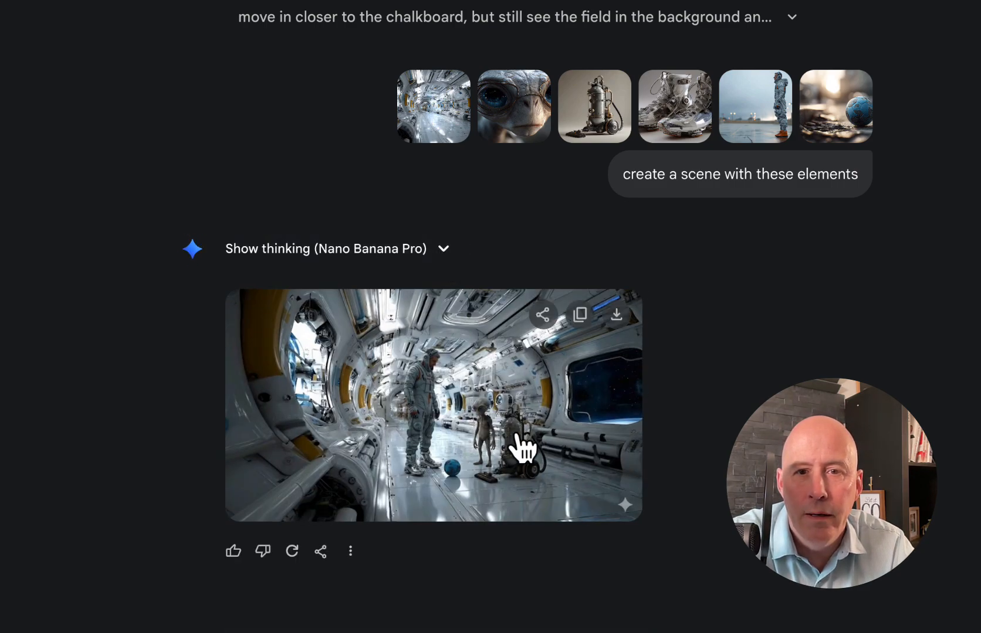
left_click(420, 438)
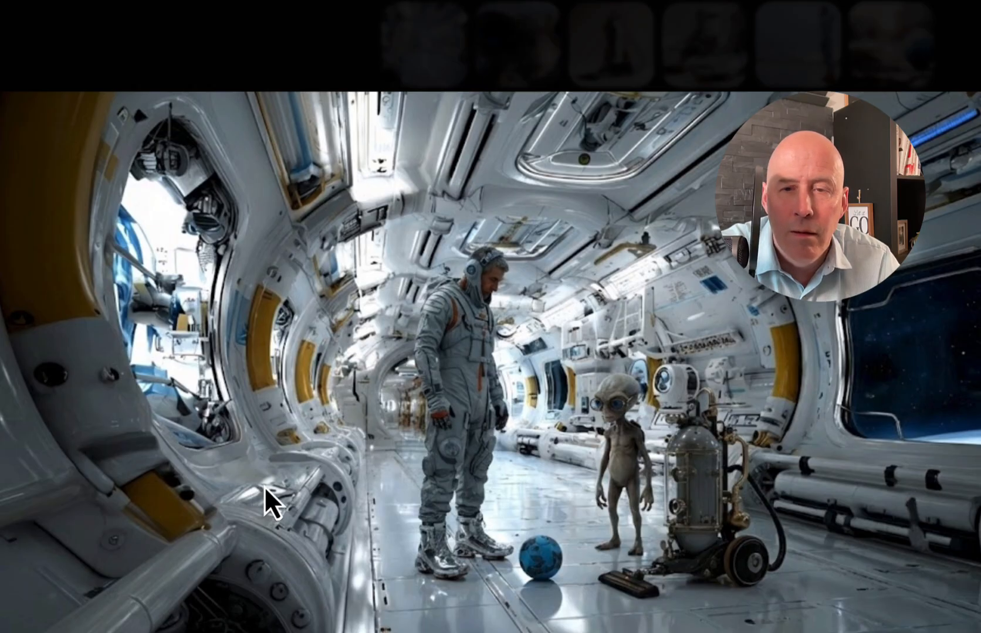
key("Escape")
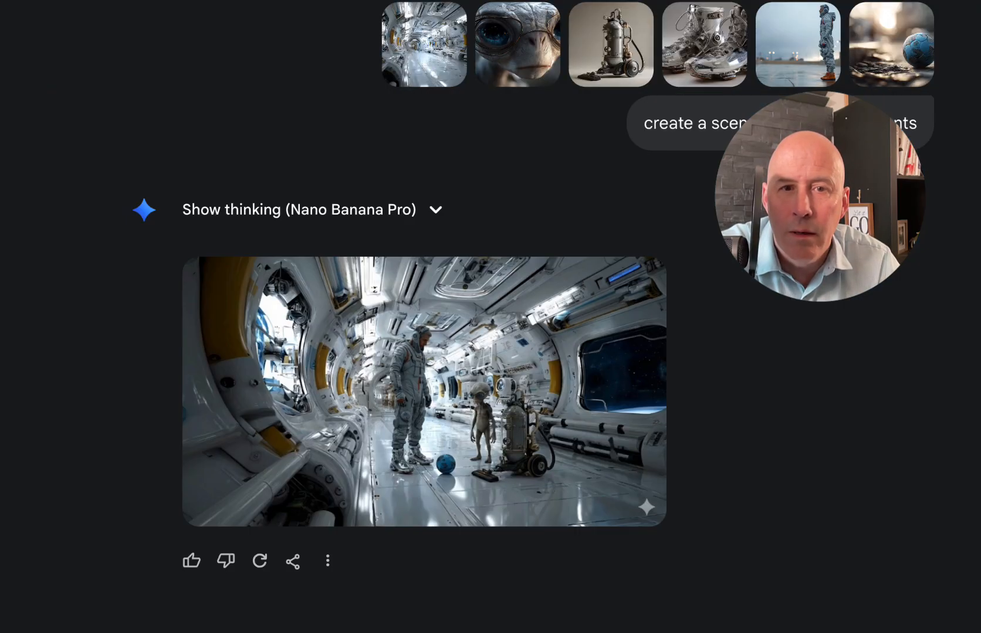
scroll(846, 373, "up", 1)
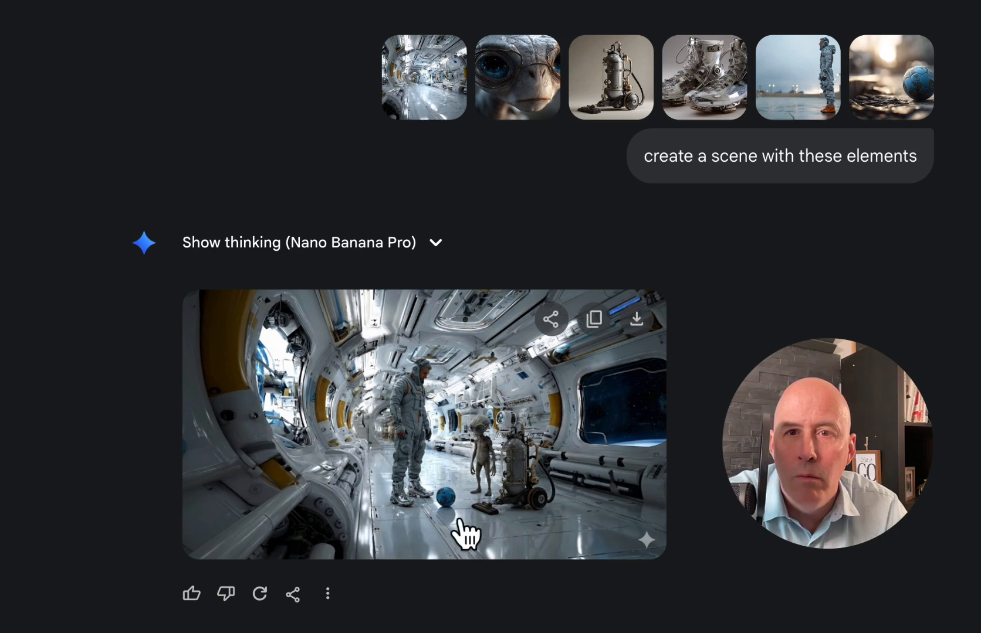
left_click(394, 507)
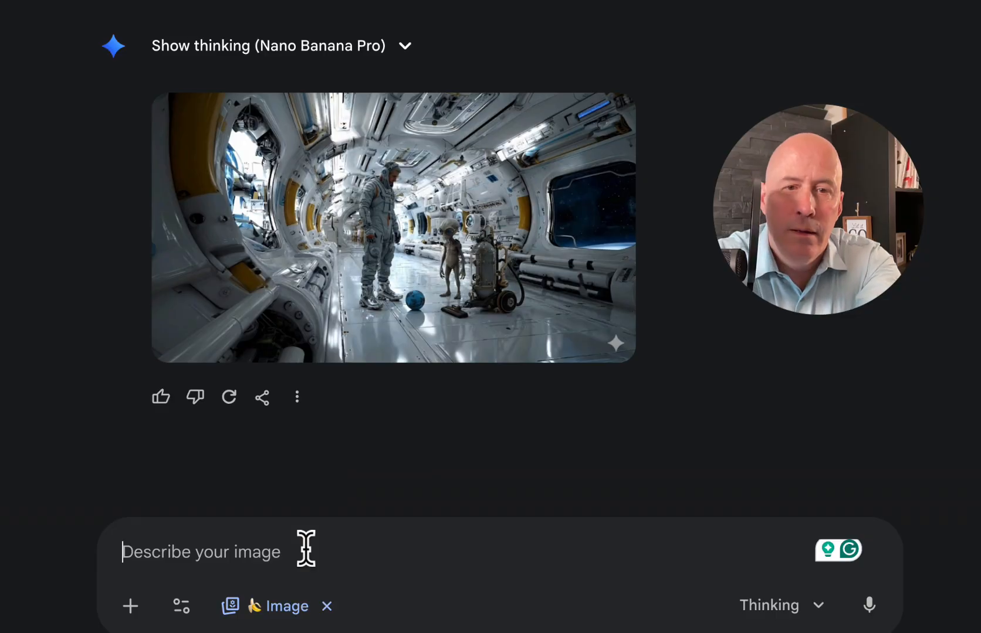
Submit the follow-up prompt "now look the other direction behind the subjects" and view the new image enlarged
type("now look")
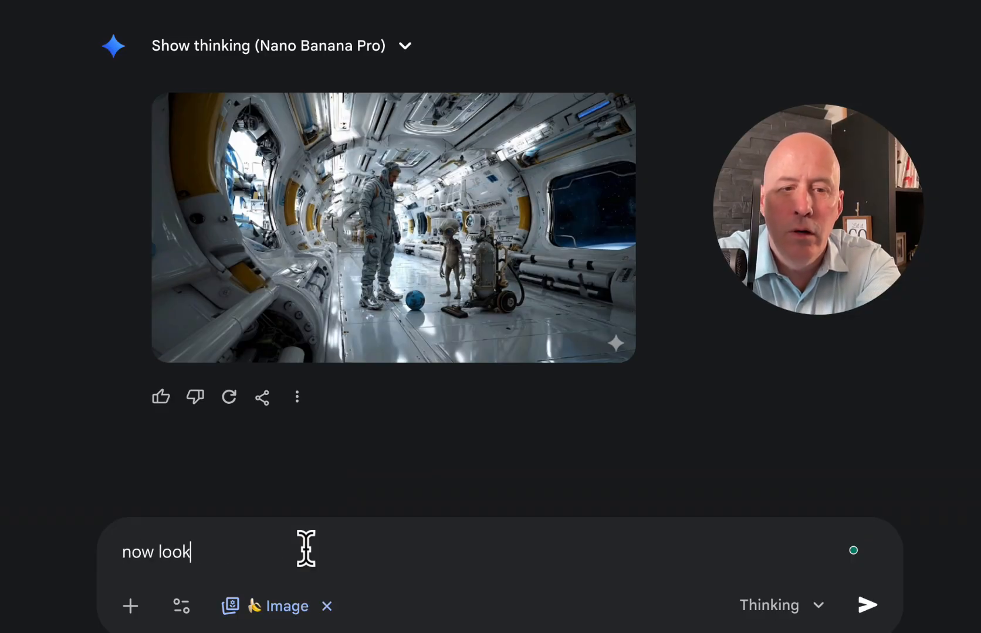
type(" the other dire")
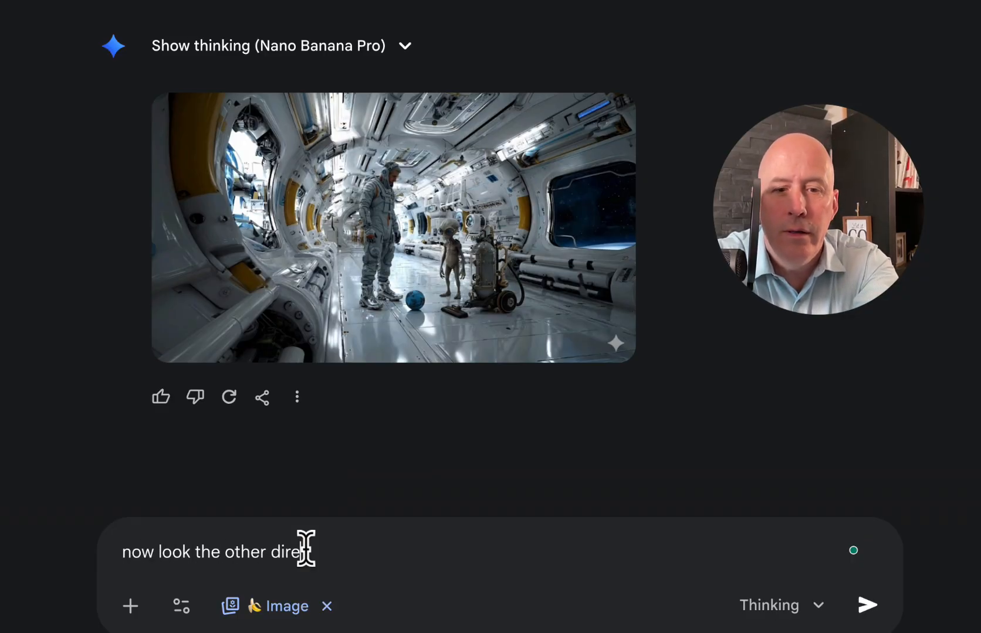
type("ction be")
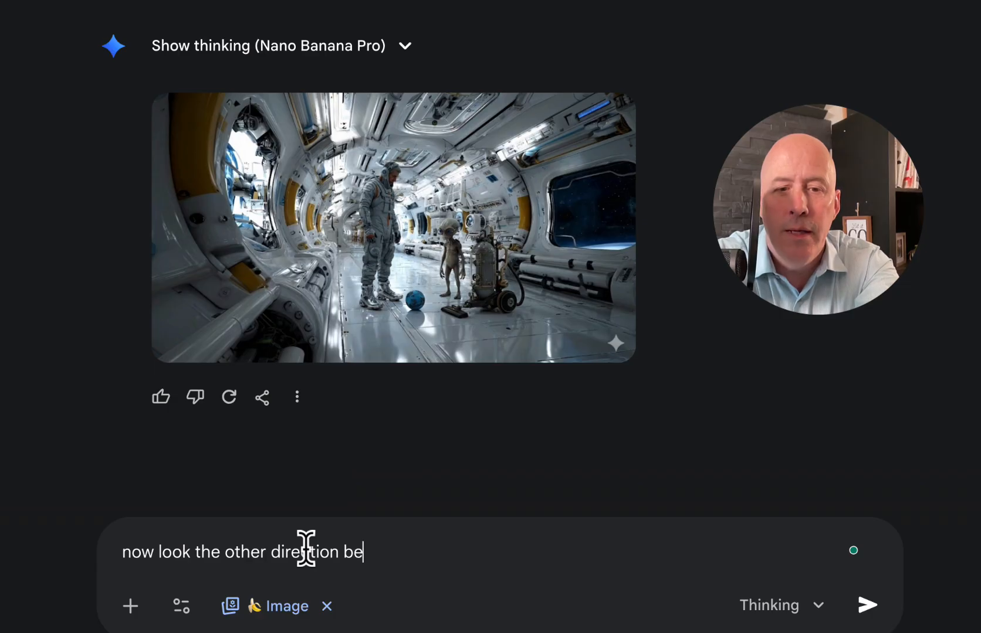
type("hind the s")
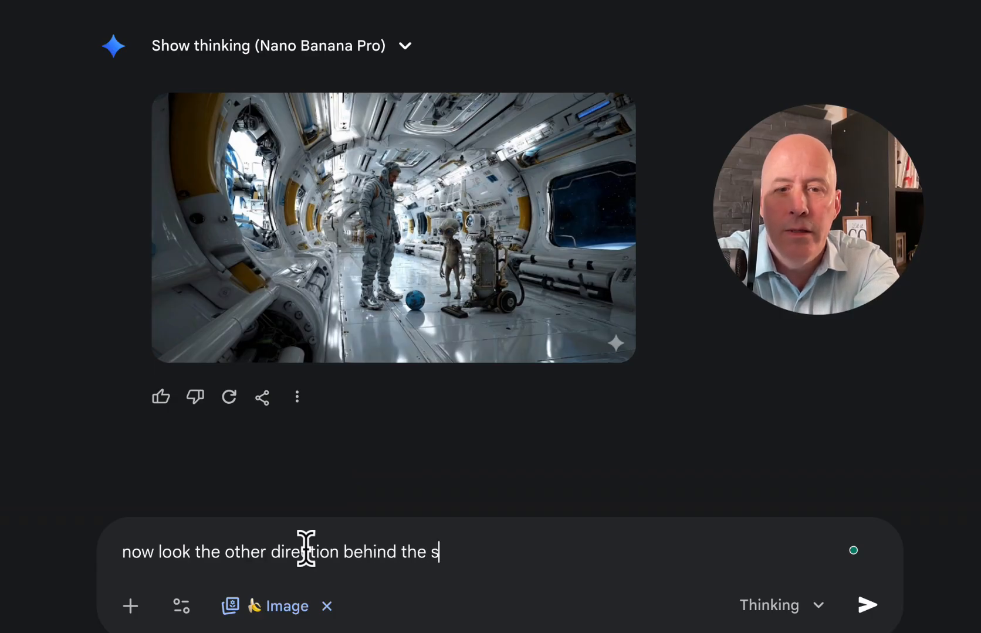
type("ubjects")
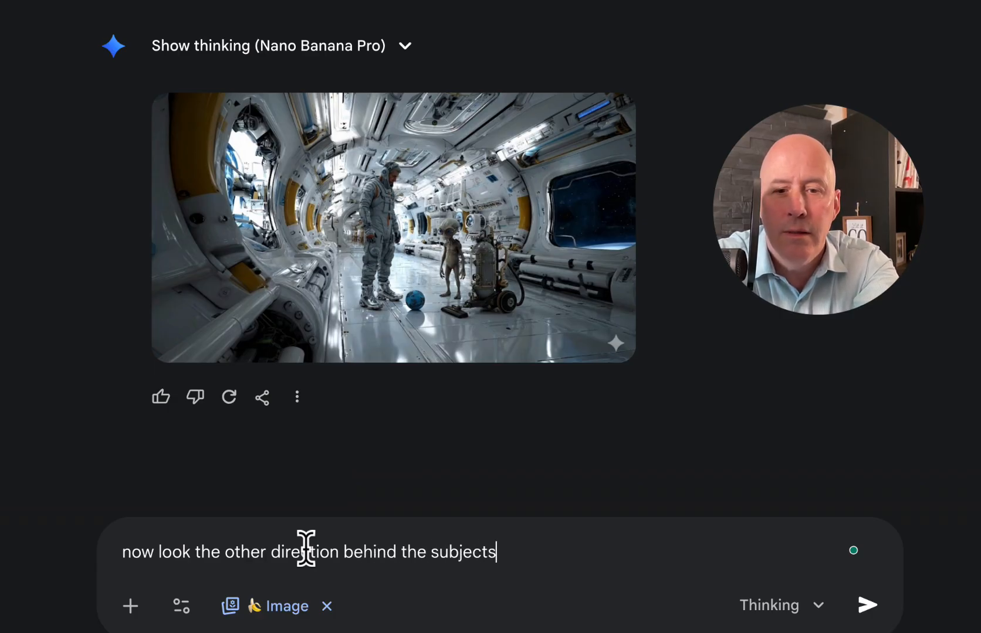
key("Return")
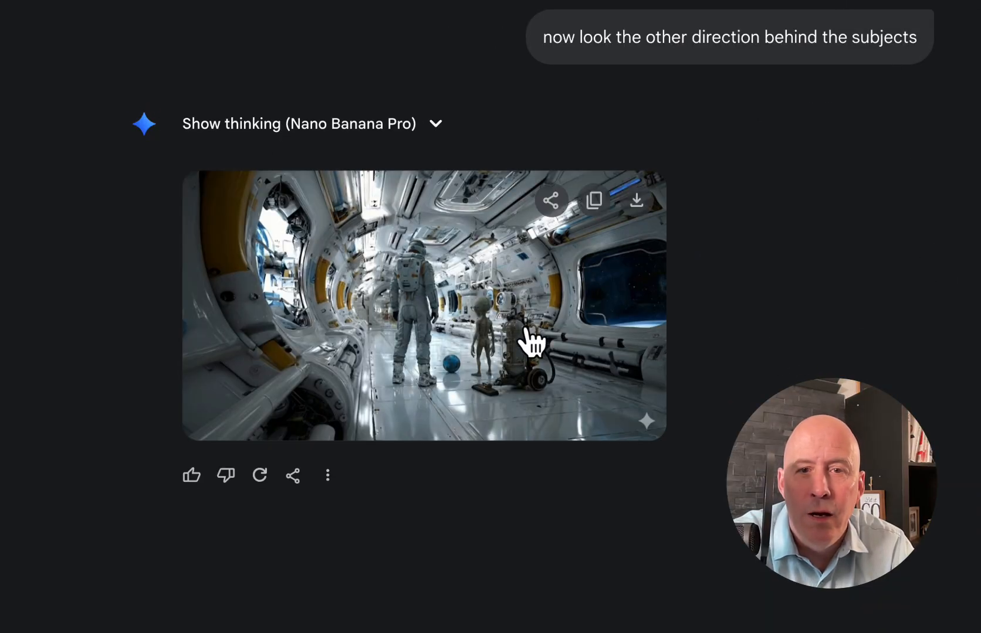
left_click(526, 329)
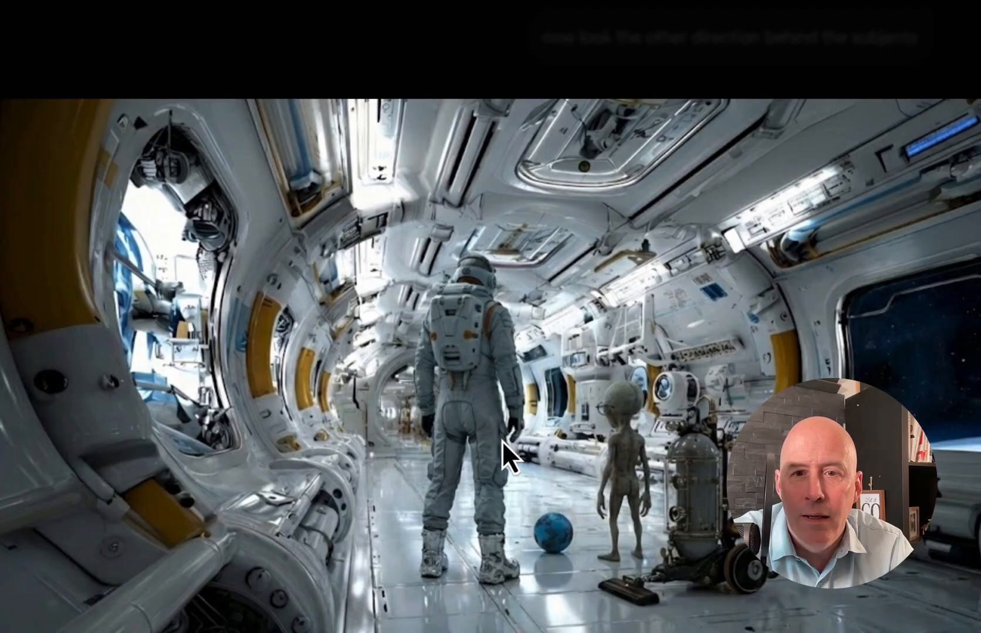
scroll(564, 430, "up", 2)
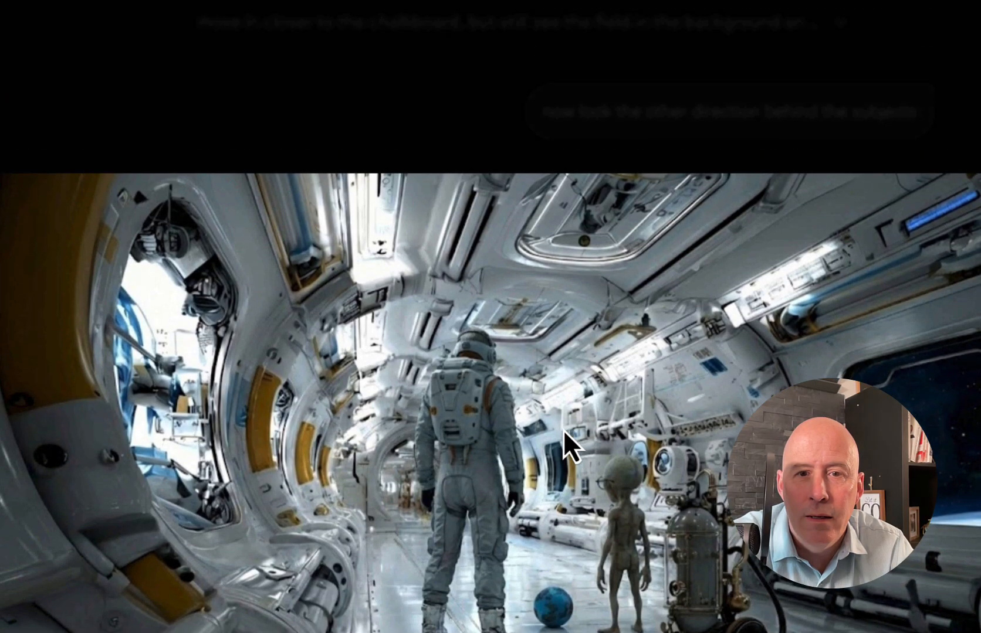
scroll(563, 430, "down", 2)
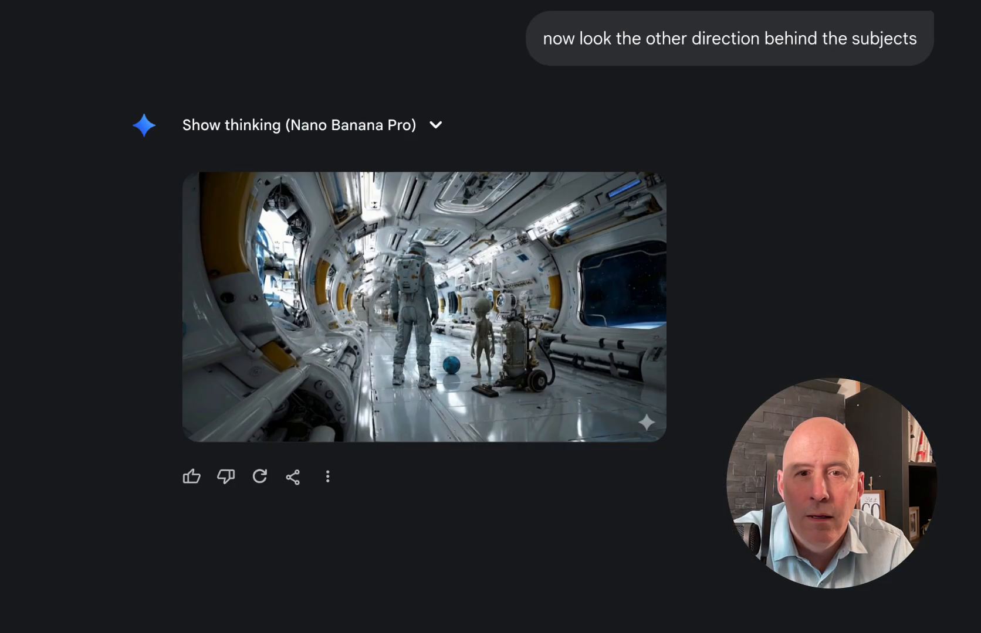
Compare the original space station scene with the image generated for the view behind the subjects
scroll(721, 336, "up", 6)
scroll(721, 336, "down", 2)
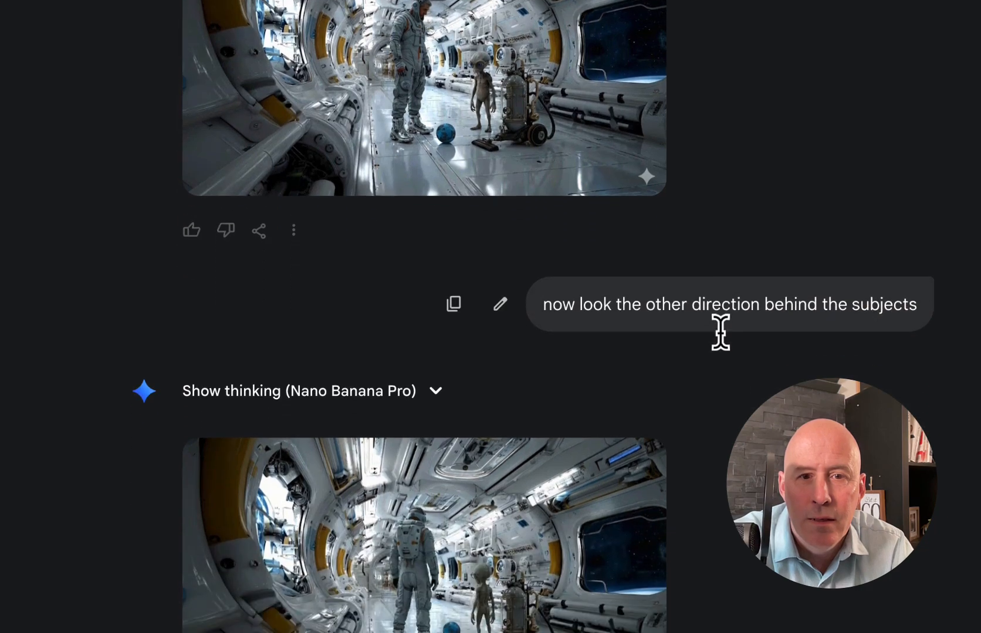
scroll(720, 332, "up", 1)
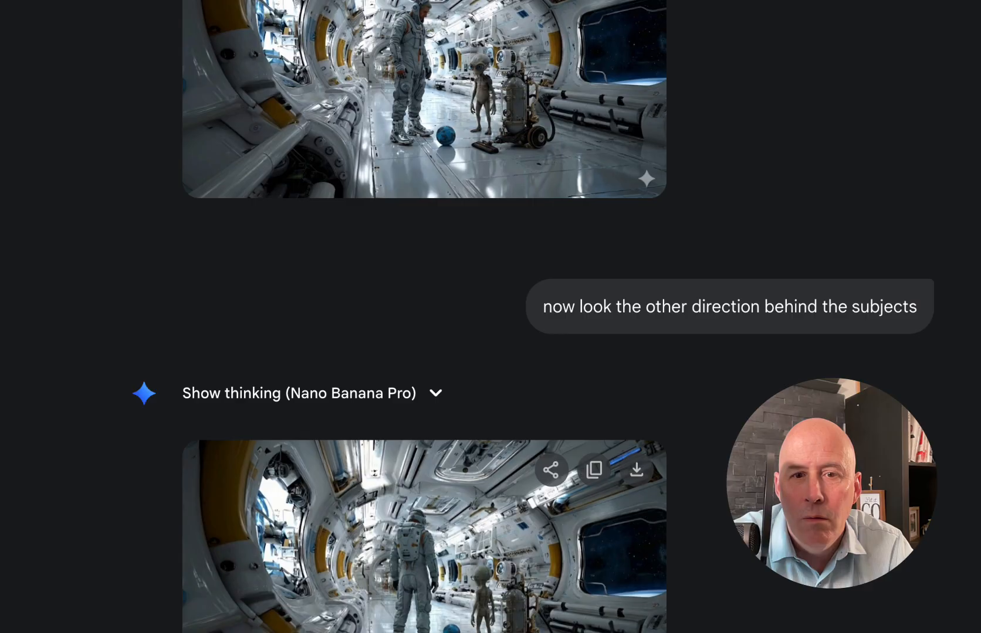
scroll(535, 618, "down", 2)
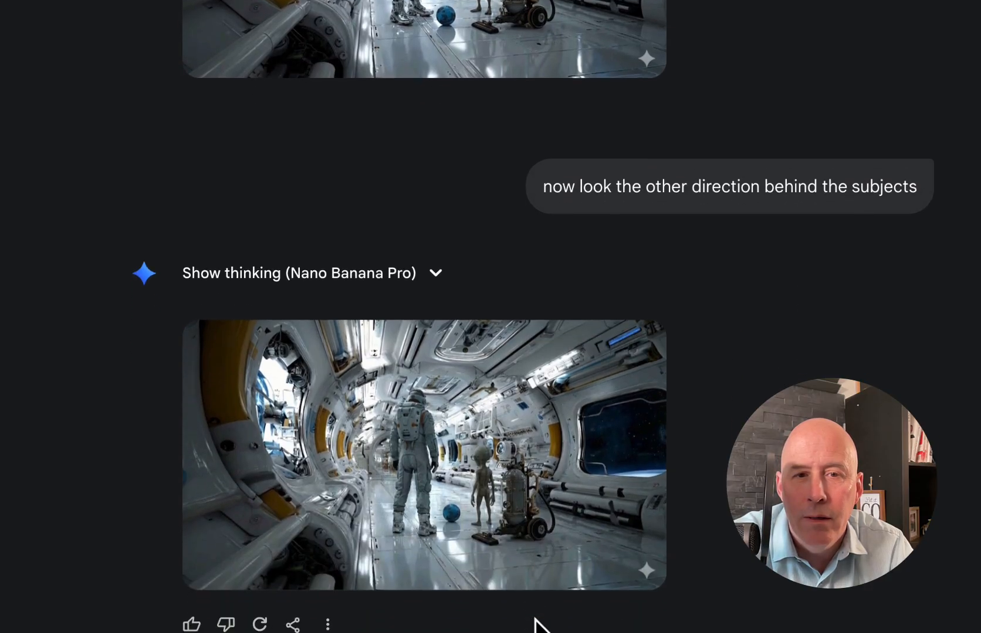
scroll(446, 486, "up", 1)
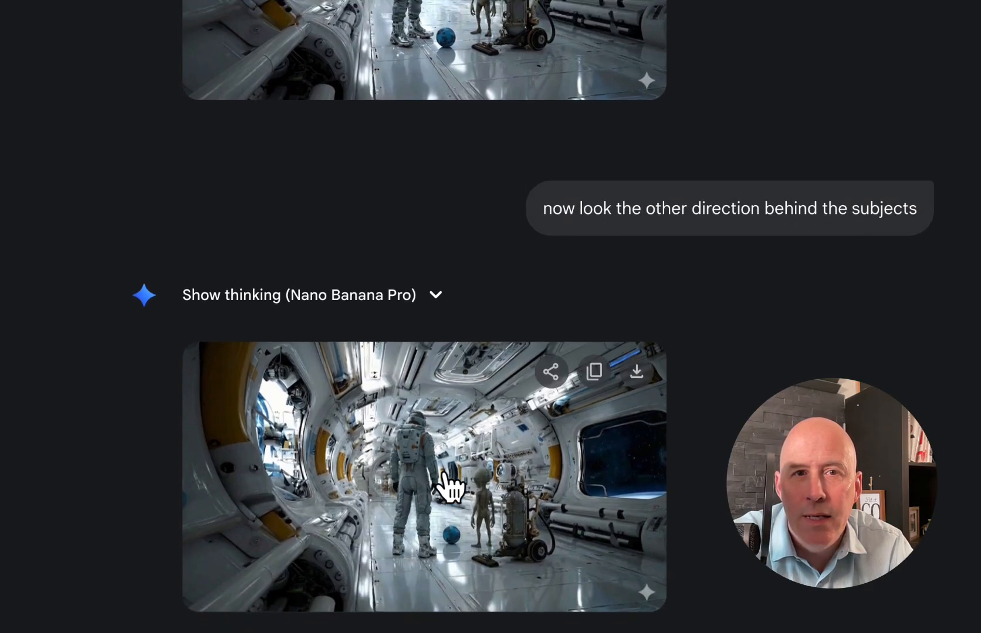
scroll(449, 486, "up", 2)
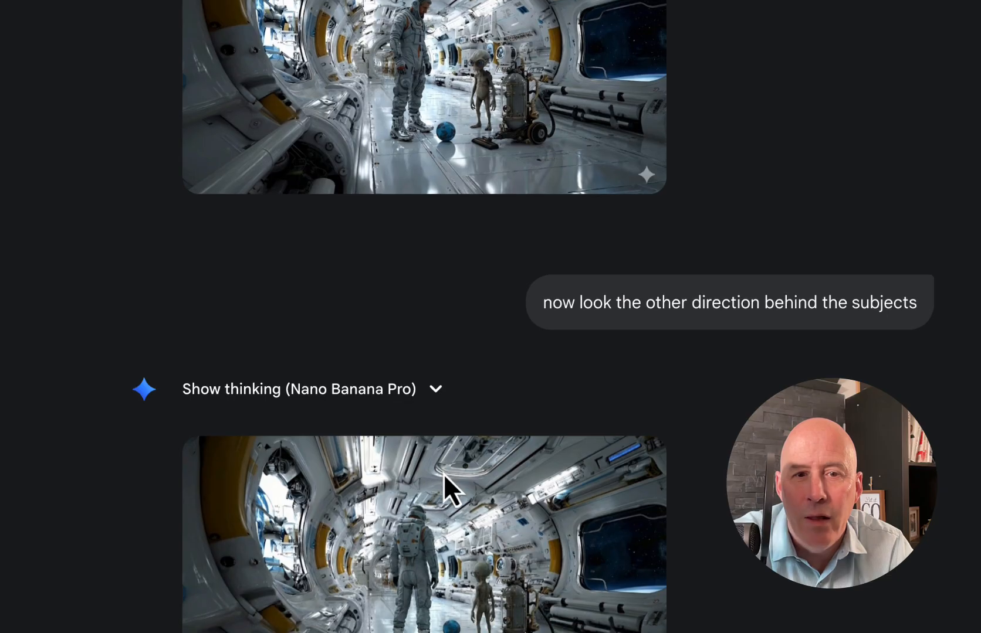
scroll(443, 474, "down", 2)
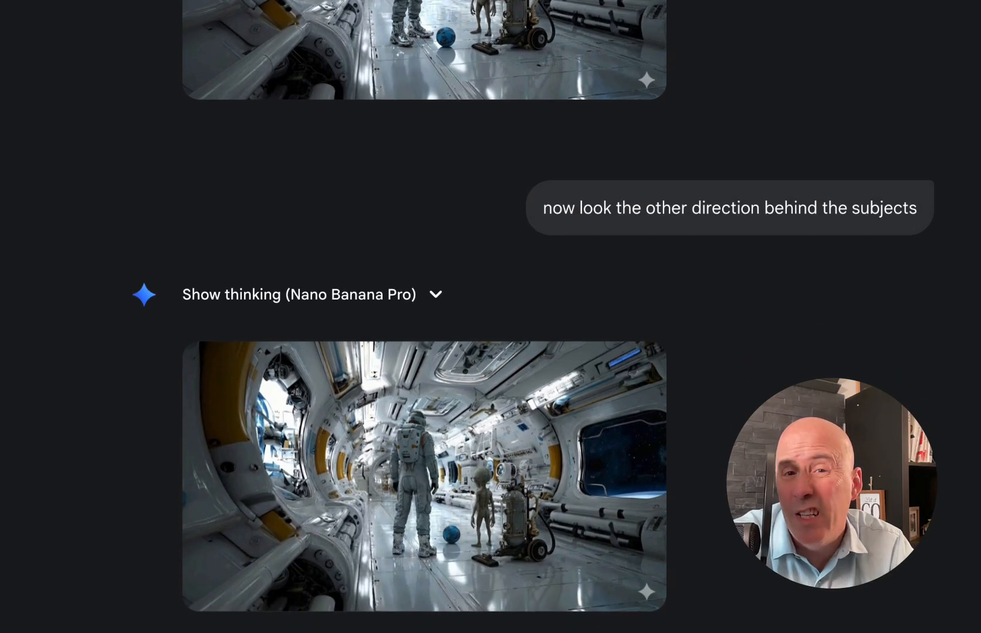
scroll(424, 317, "up", 1)
scroll(424, 316, "up", 1)
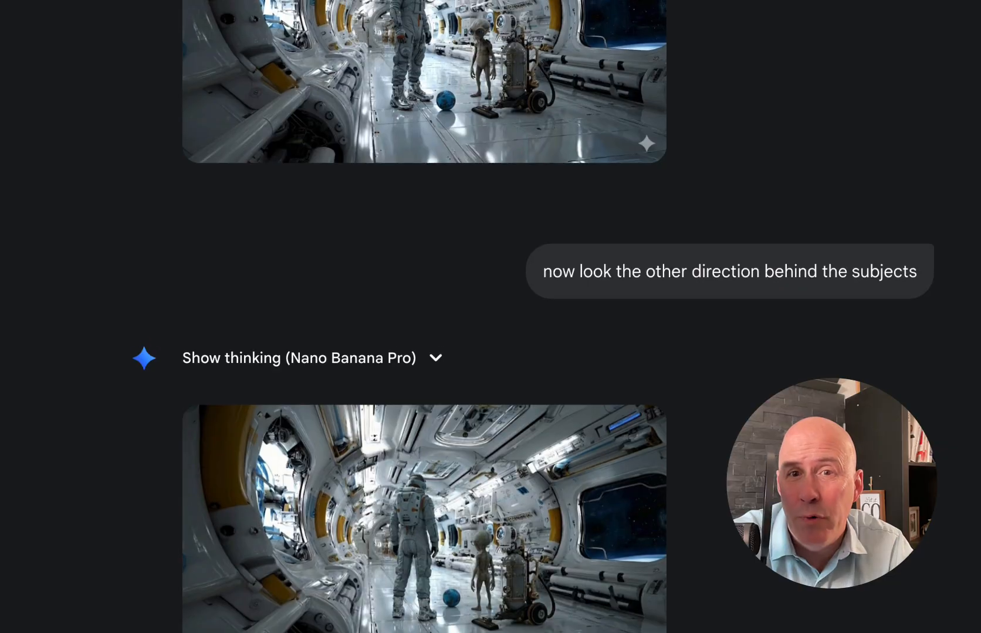
scroll(424, 317, "down", 1)
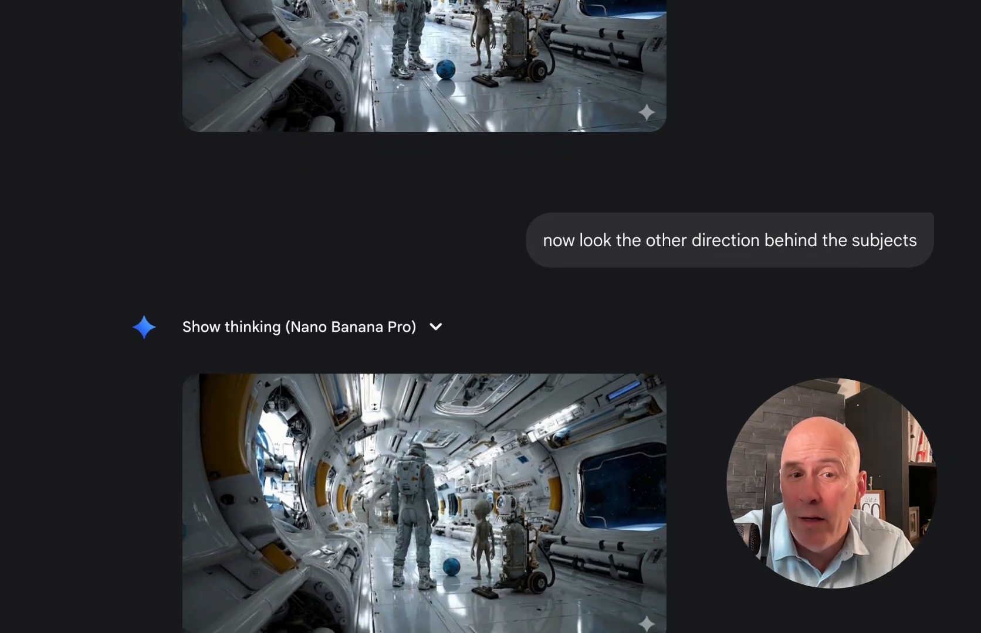
scroll(424, 316, "up", 2)
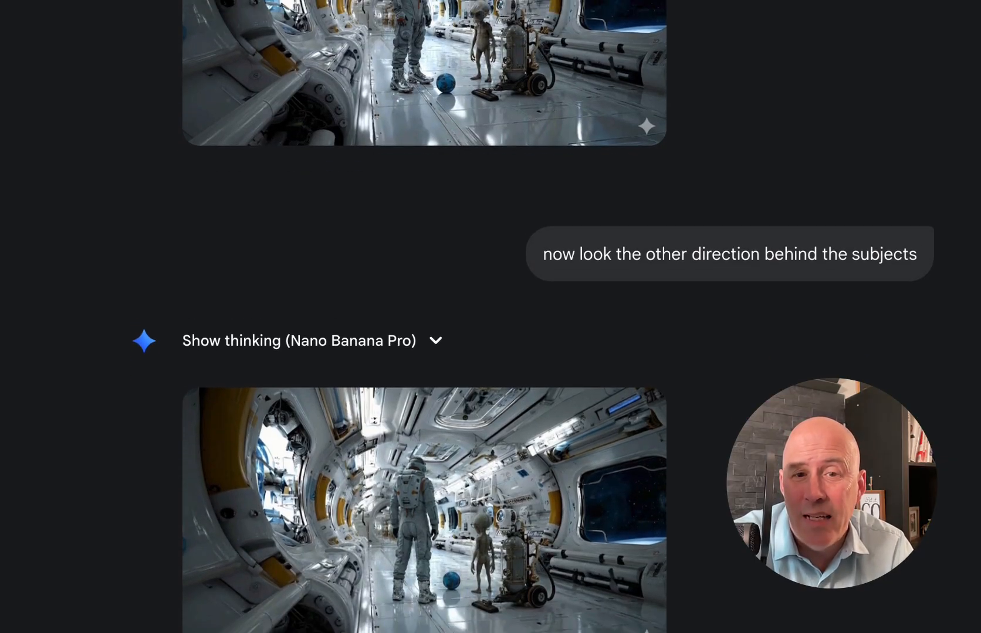
scroll(424, 317, "down", 2)
scroll(425, 317, "down", 2)
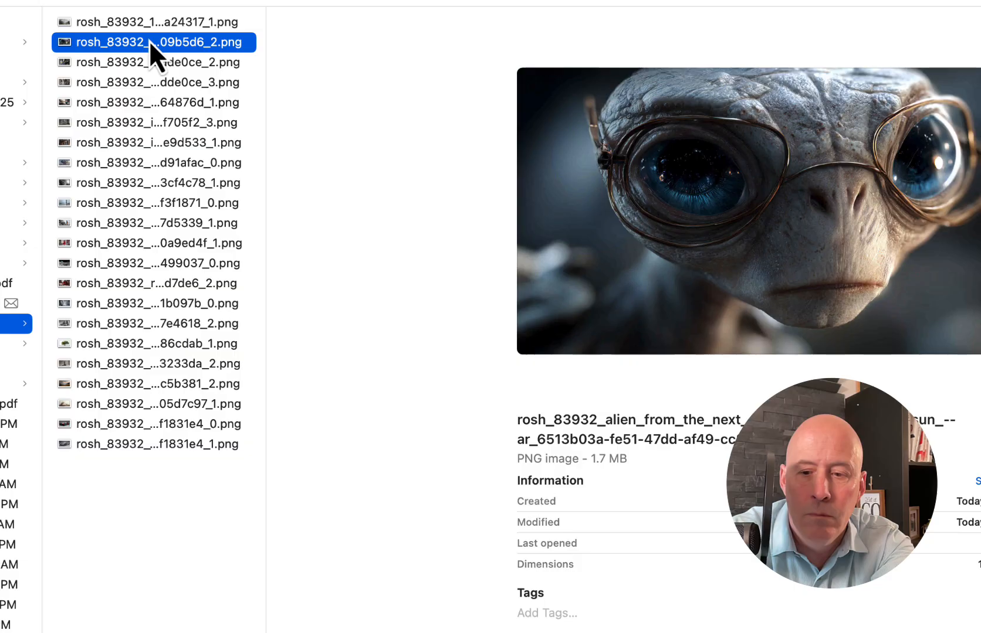
Browse the picture folder and attach the moon surface, red-dress model, leaf-patterned jacket, instruments, race car and red hat pictures to the prompt
key("Down")
key("Down")
key("Down")
key("Down")
key("Down")
key("Down")
key("Down")
key("Down")
key("Down")
key("Down")
key("Down")
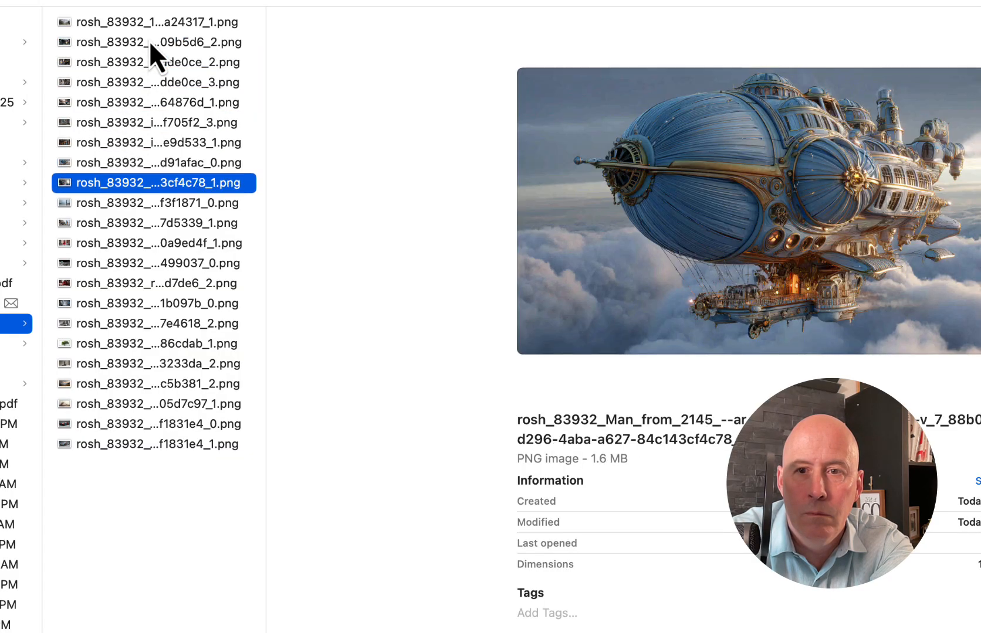
key("Down")
key("Down")
key("Down")
key("Down")
key("Down")
key("Down")
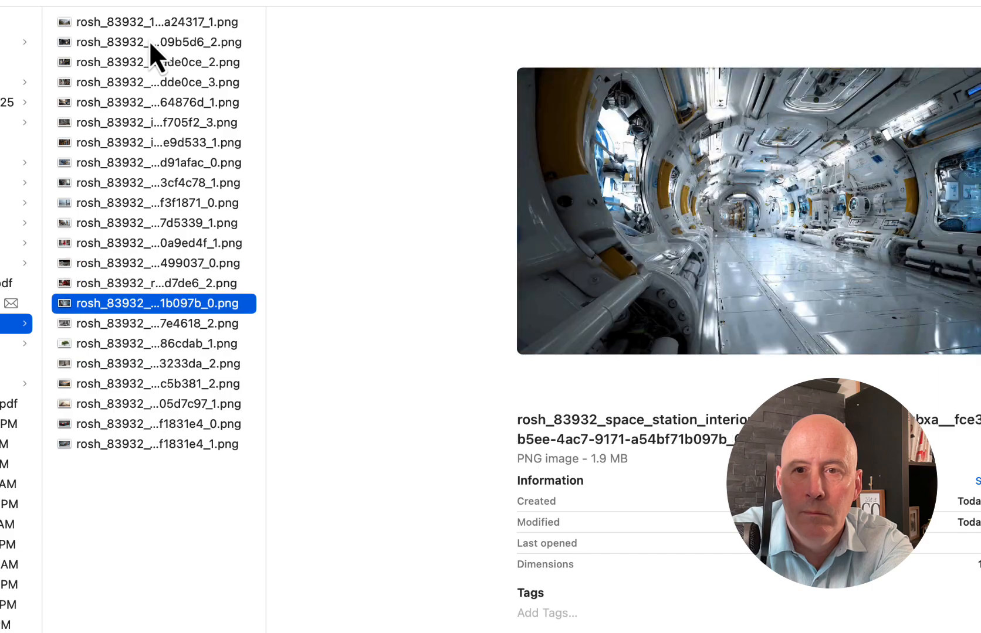
key("Down")
key("Down")
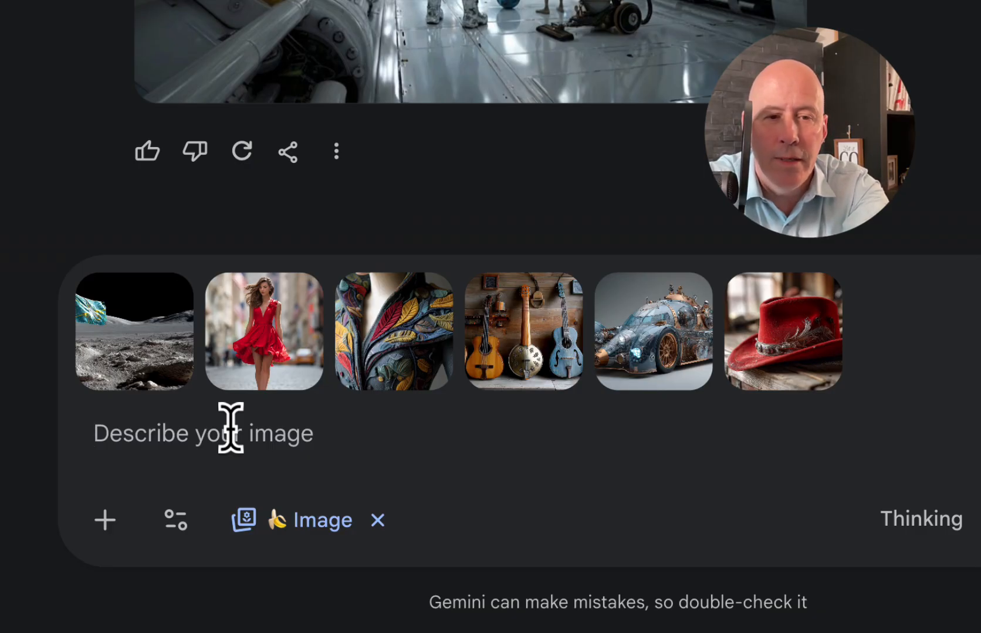
Prompt for the model on the moon background wearing the red hat and colorful jacket, playing the middle instrument, race car behind her, and view the result enlarged
type("The")
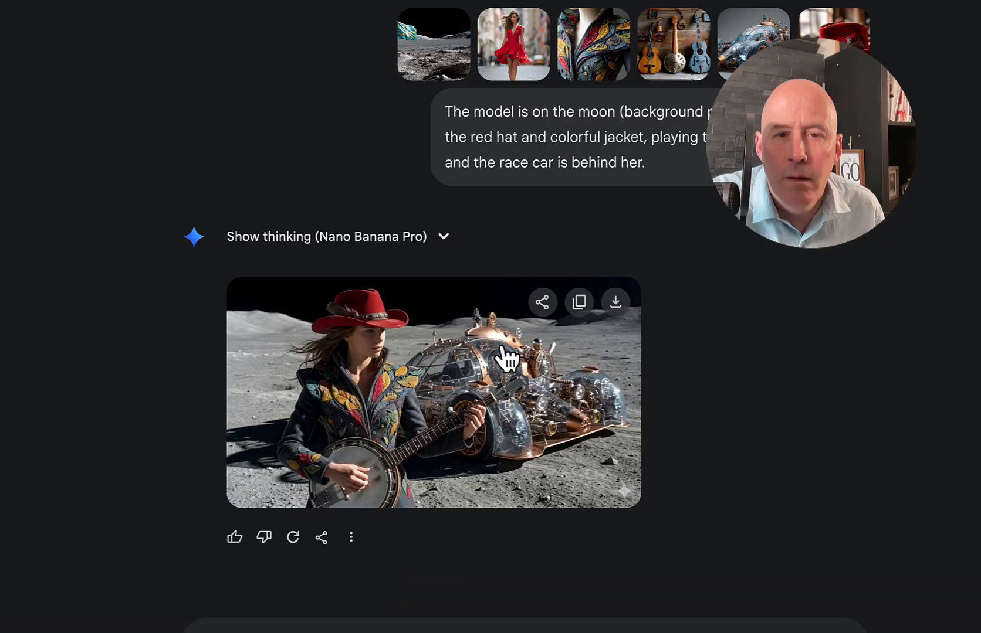
left_click(508, 399)
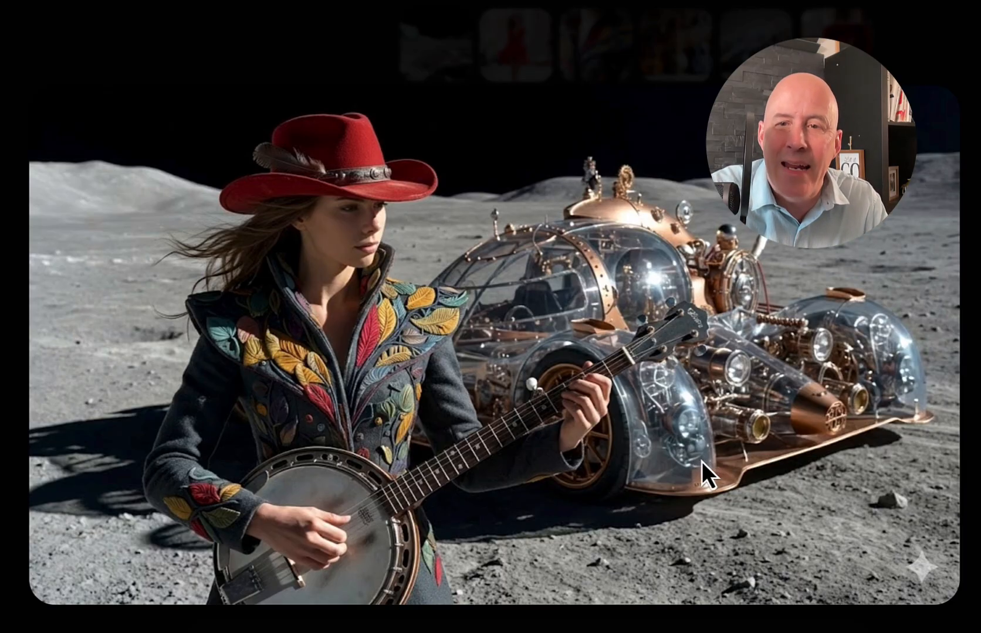
left_click(971, 477)
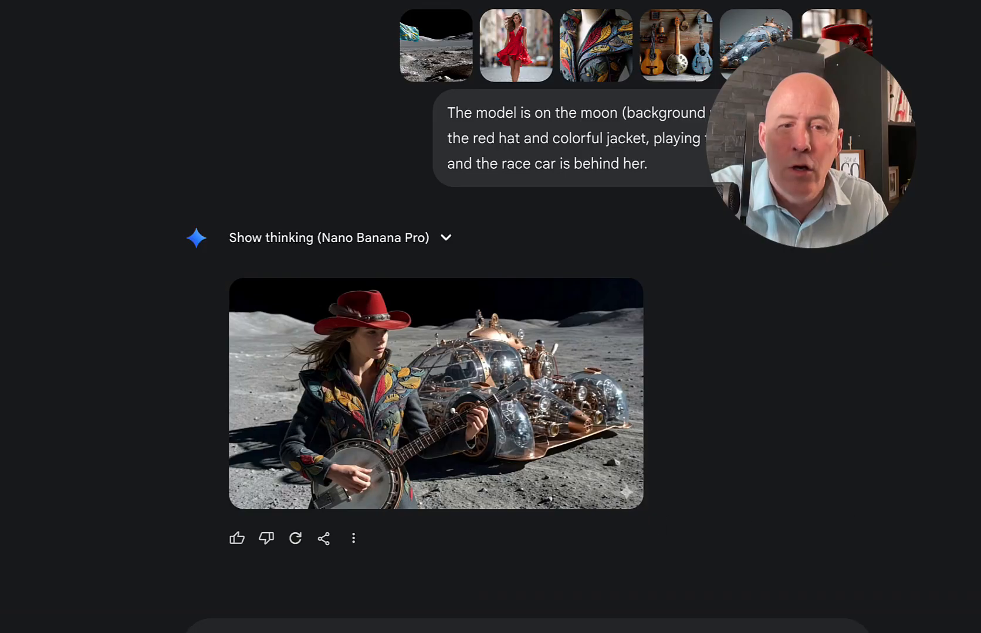
Attach the instruments picture, submit the prompt "Replace with the middle instrument in the attached photo", and compare the result with the attachment
scroll(210, 623, "down", 2)
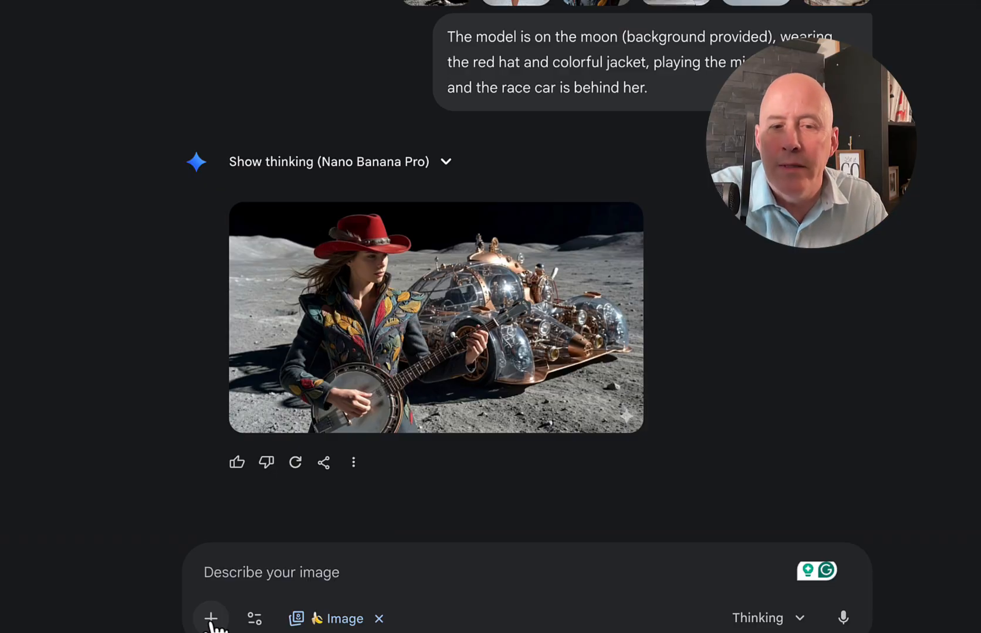
left_click(211, 621)
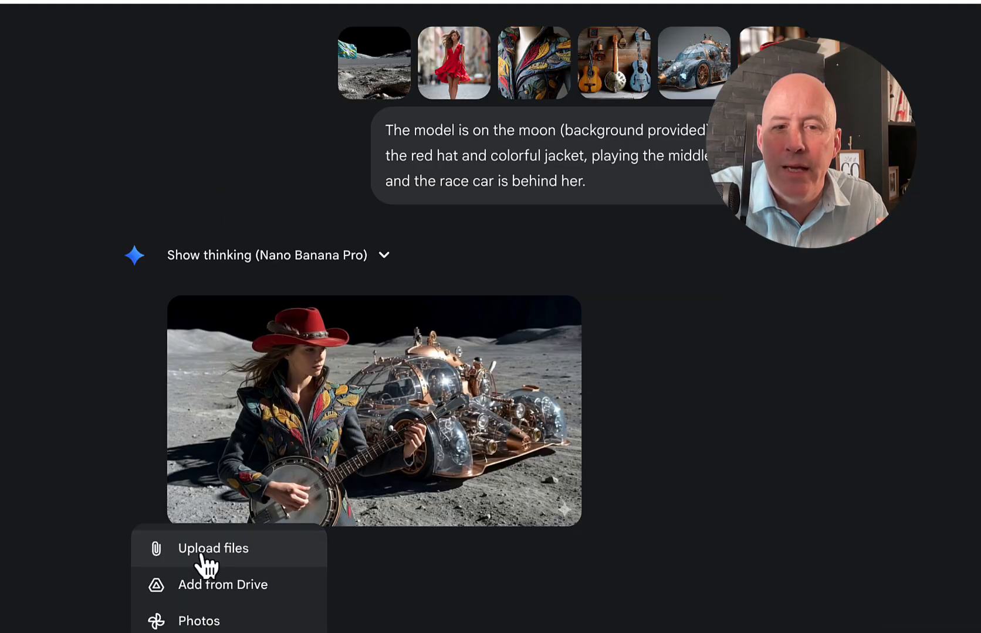
left_click(202, 556)
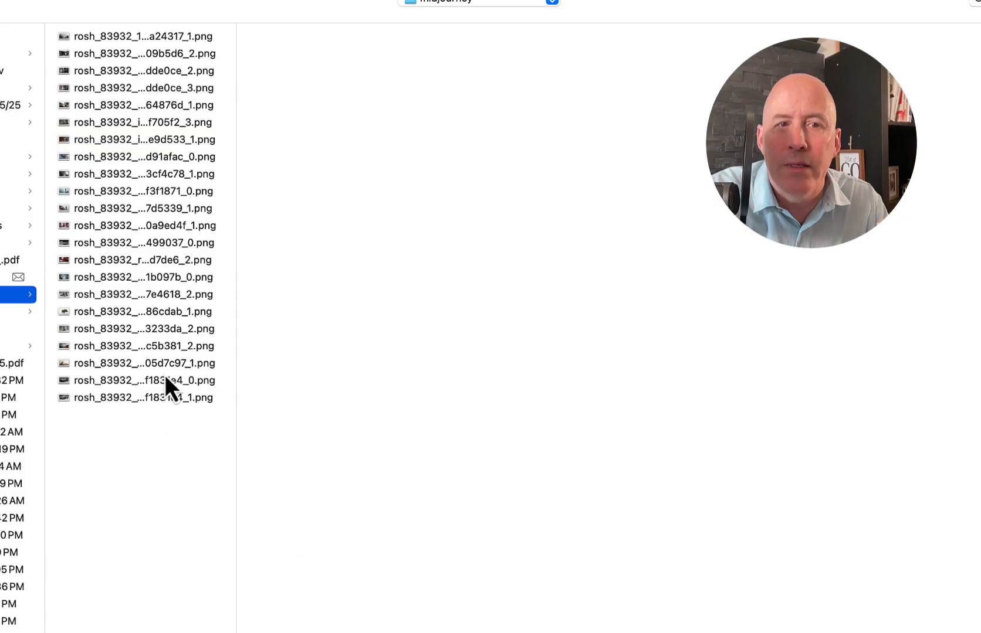
left_click(112, 53)
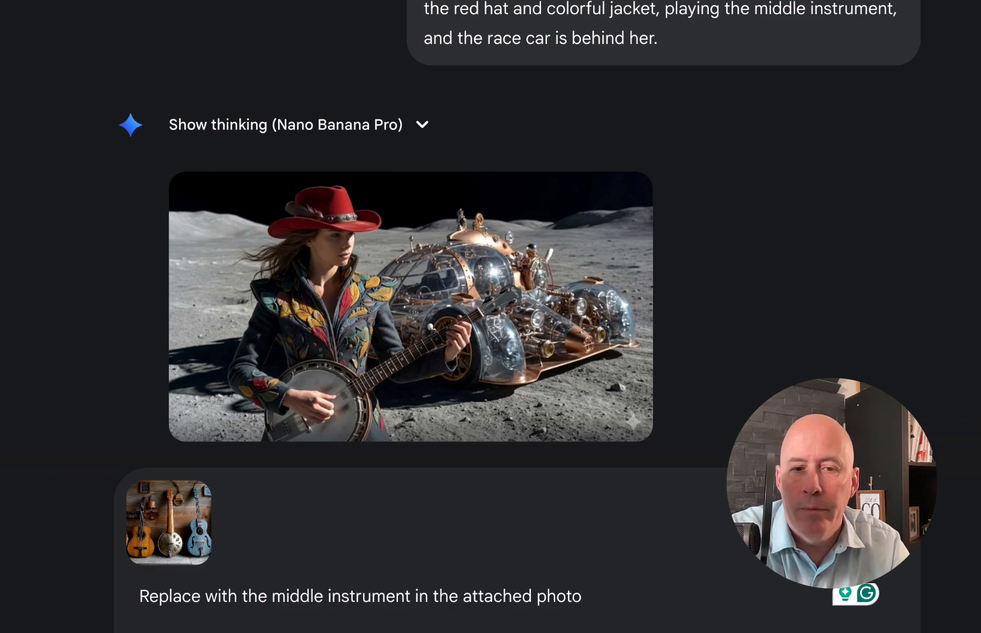
key("Return")
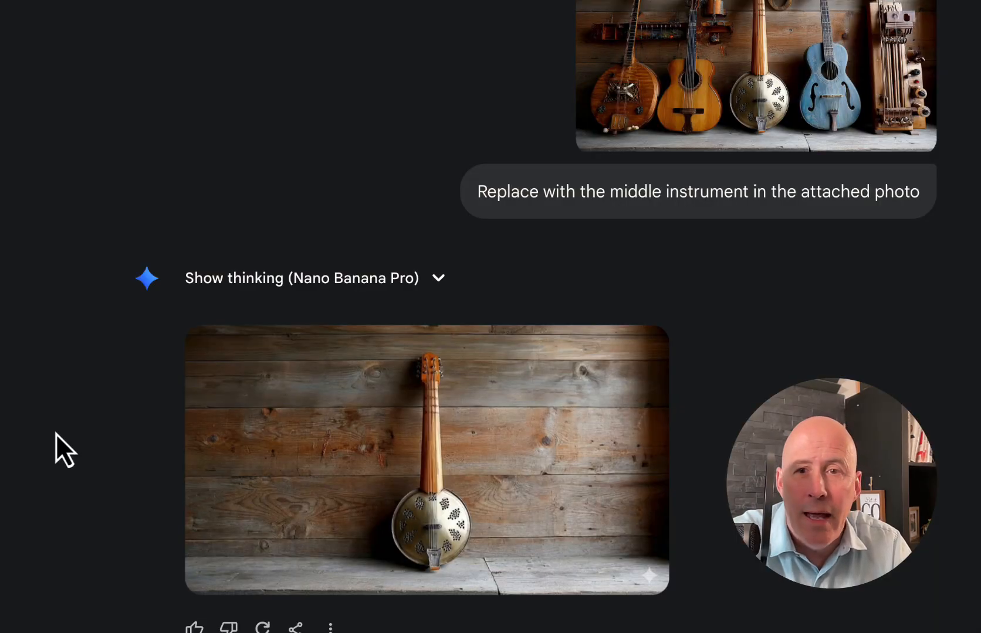
scroll(69, 431, "up", 8)
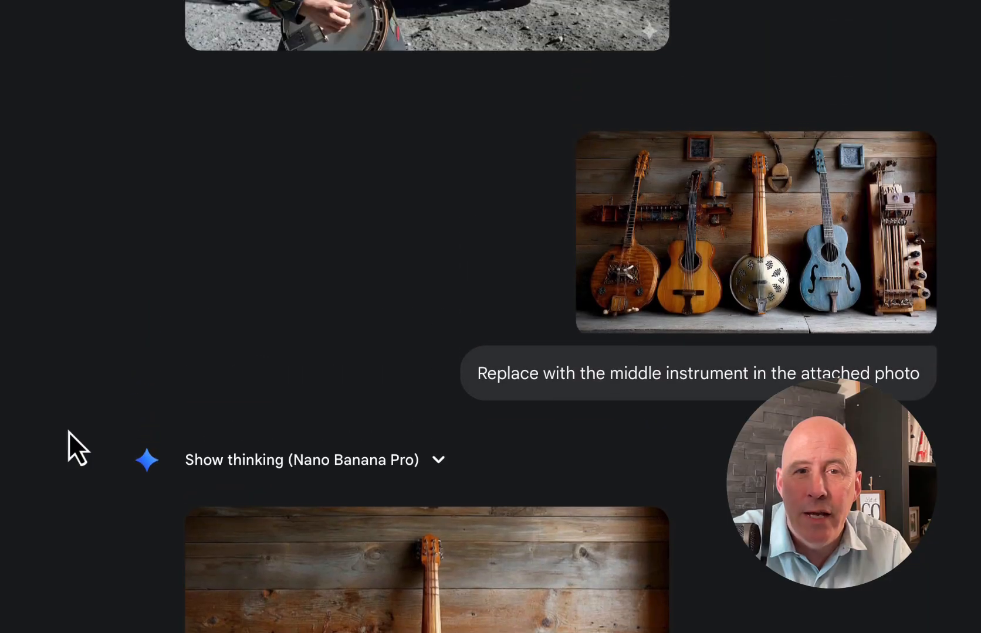
scroll(70, 432, "down", 2)
scroll(69, 431, "down", 4)
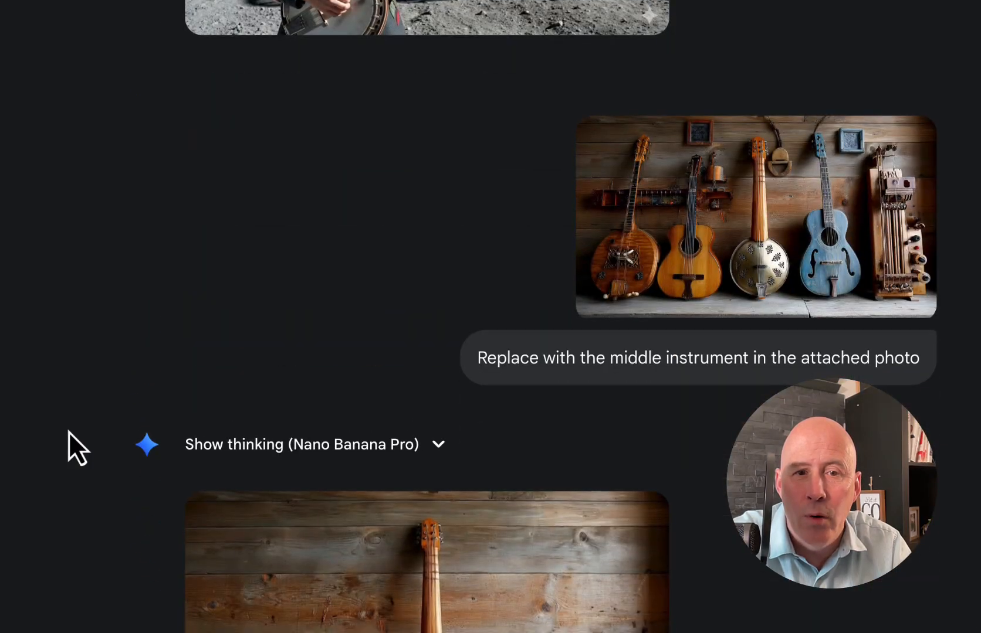
scroll(69, 431, "down", 3)
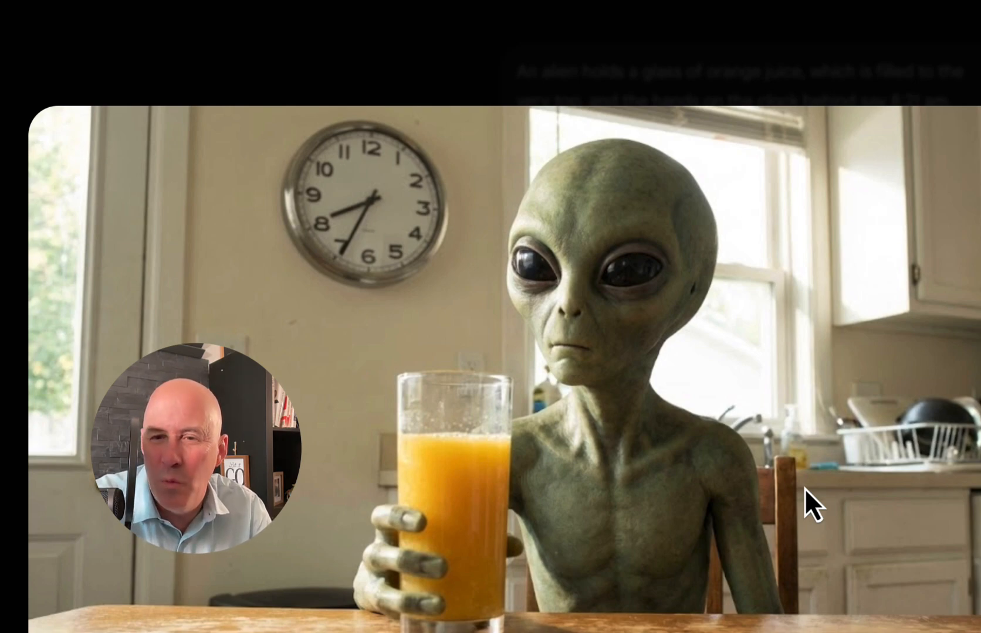
Submit the prompt "Use these elements to create a highly clickable and an appropriate dimension YouTube thumbnail about the release of Nano Banano Pro" and enlarge the result
scroll(804, 488, "up", 1)
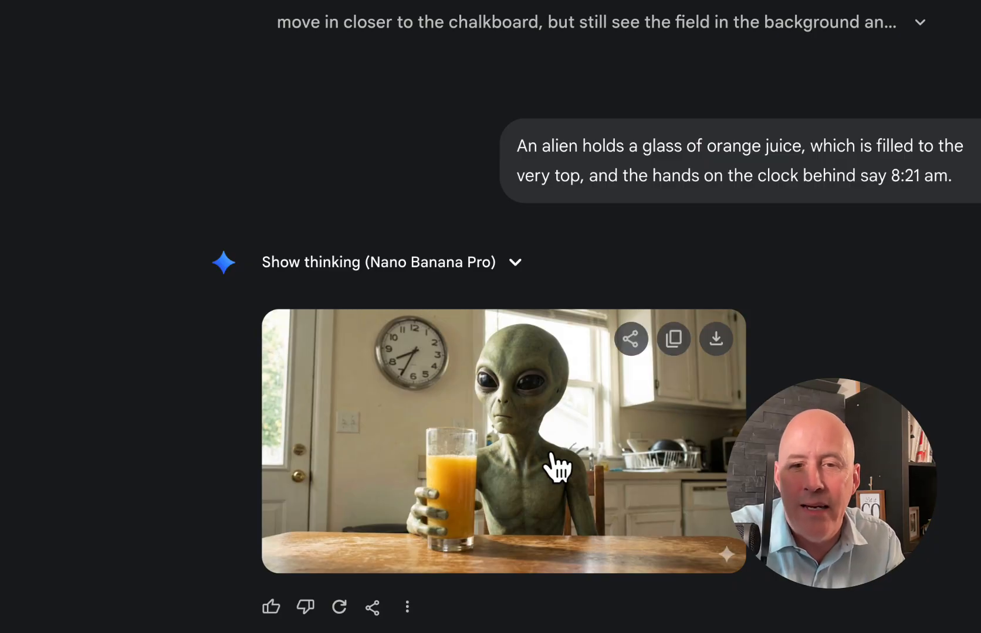
scroll(490, 316, "down", 1)
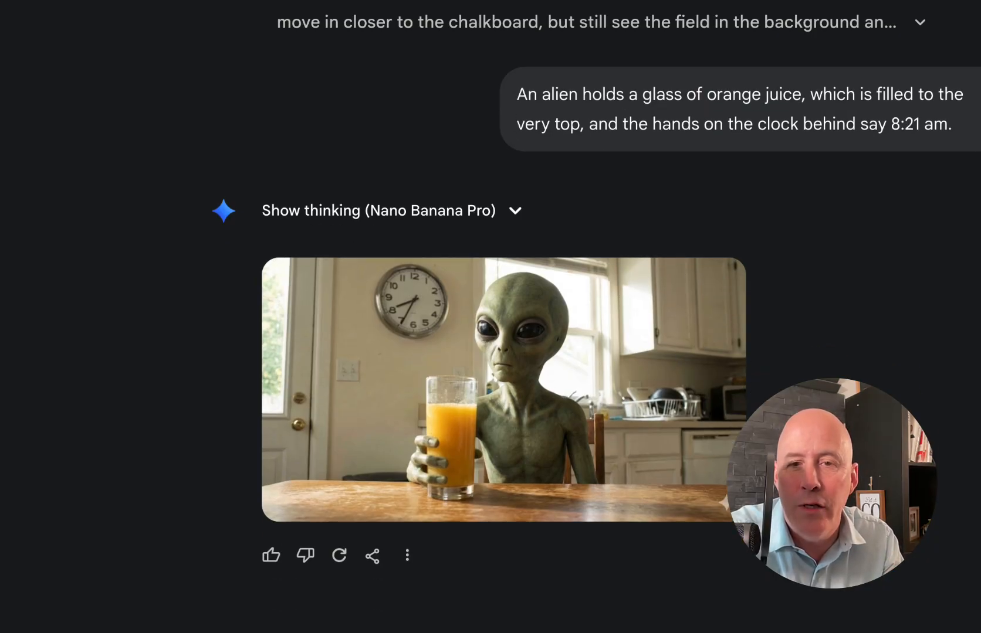
scroll(490, 316, "down", 1)
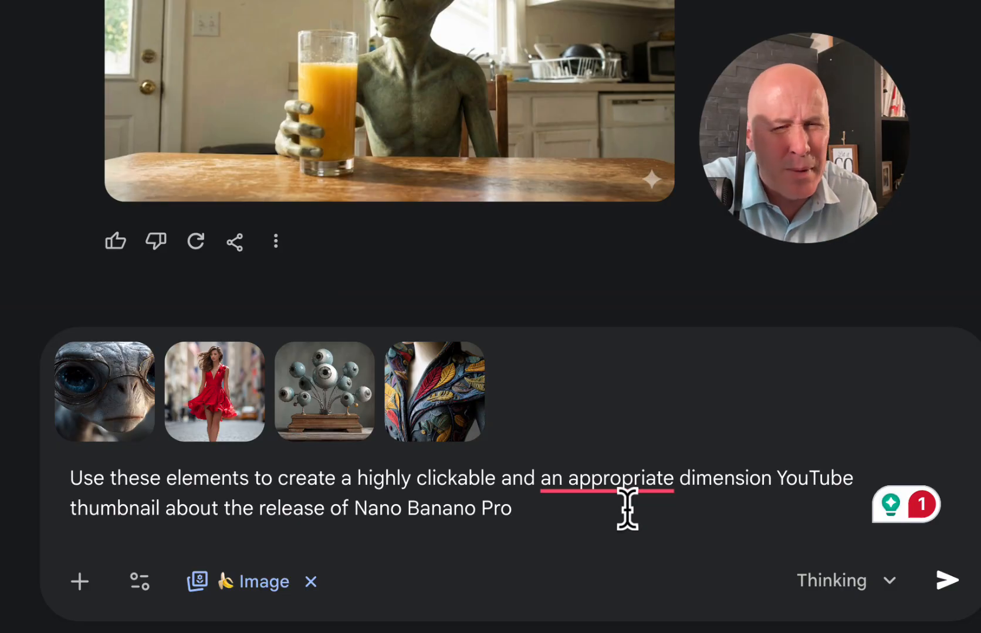
left_click(941, 581)
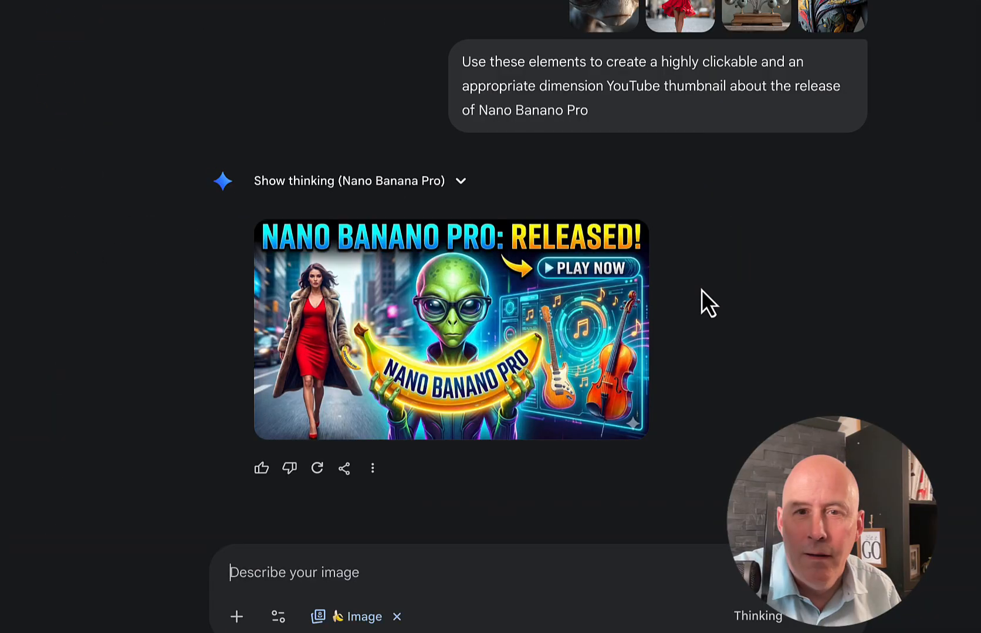
left_click(596, 383)
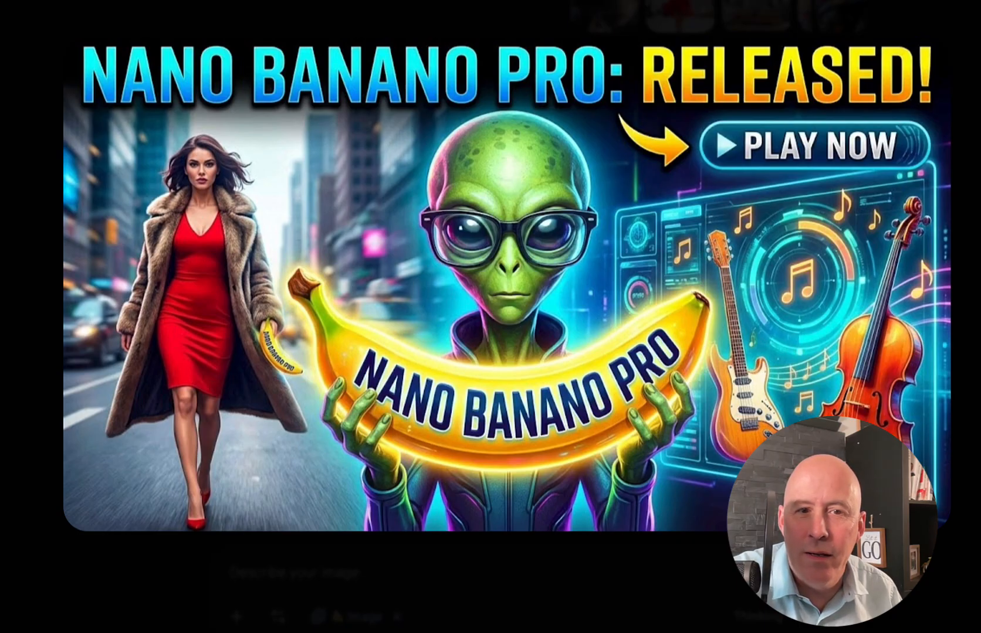
key("Escape")
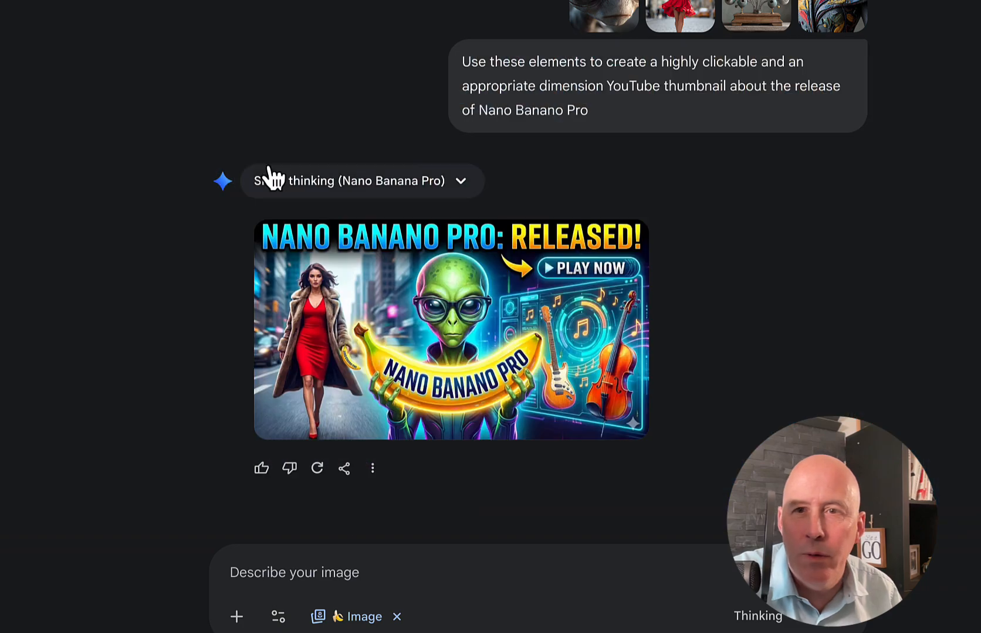